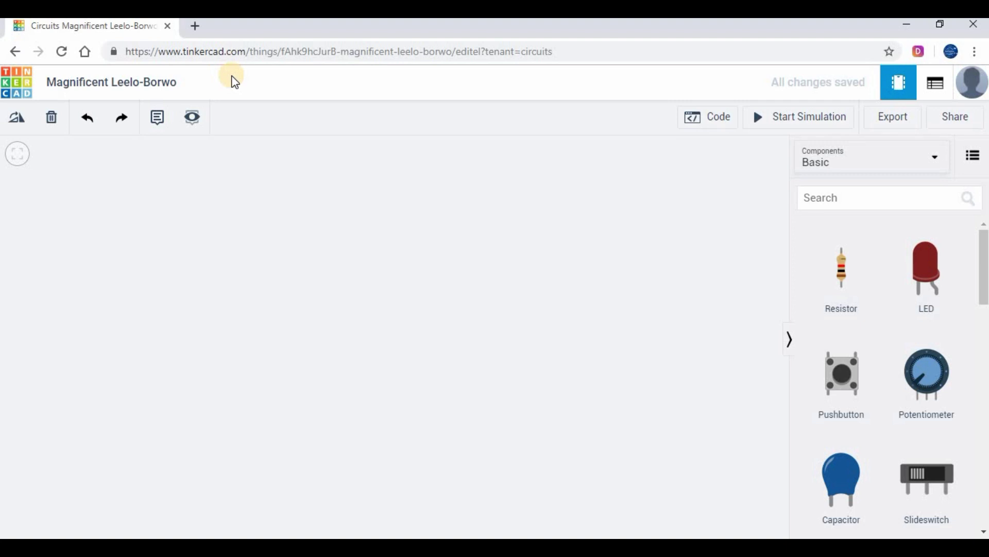
- Highlight the tinkercad.com domain in the new design's web address, then dismiss the tip
click(232, 50)
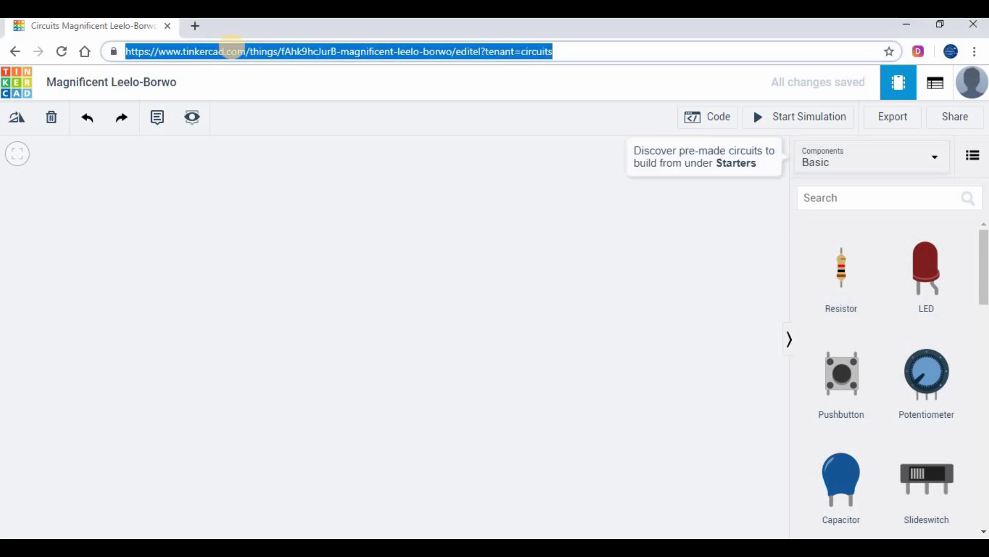
click(249, 54)
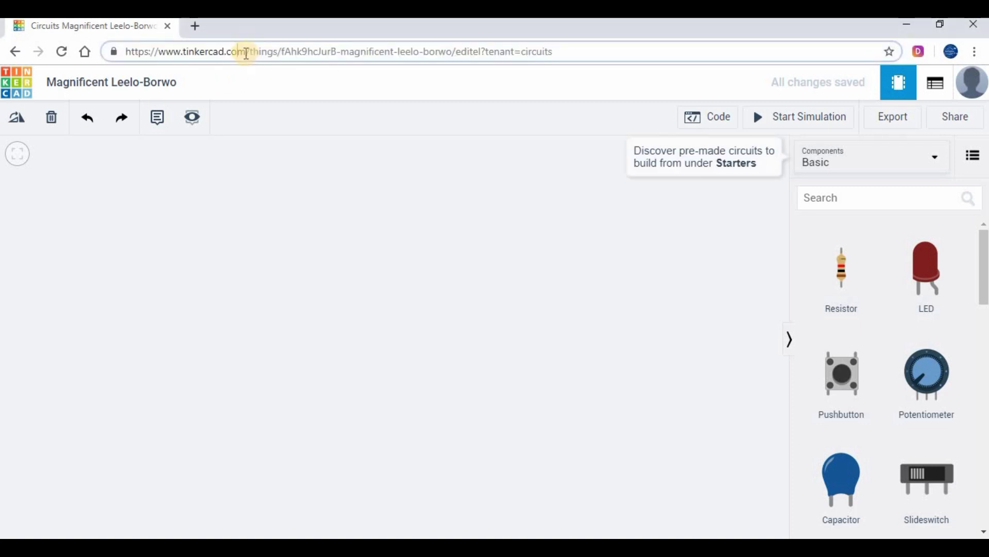
drag(245, 49, 154, 68)
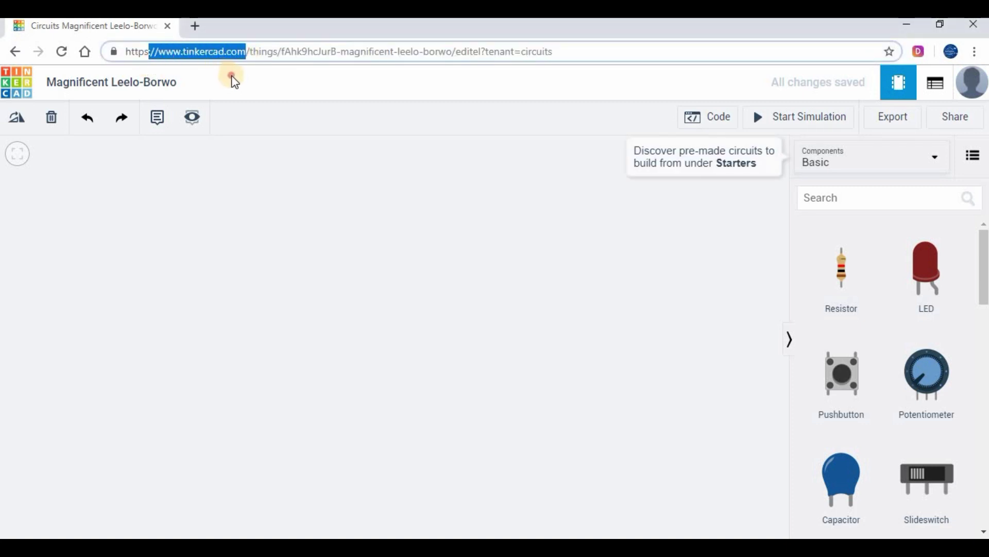
click(230, 78)
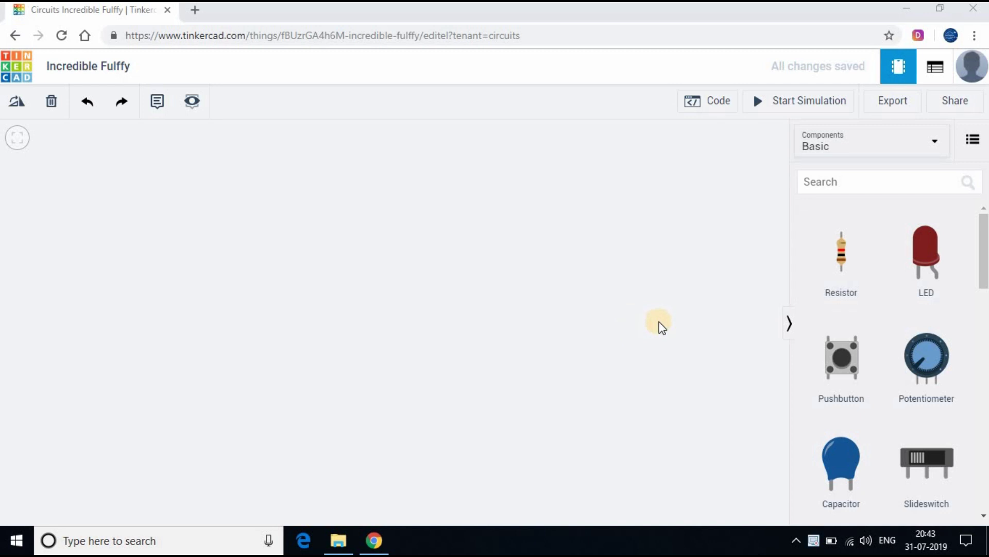
- Drop an Arduino Uno R3 board on the canvas and rename it from 1 to 'Arduino'
scroll(938, 330, down, 5)
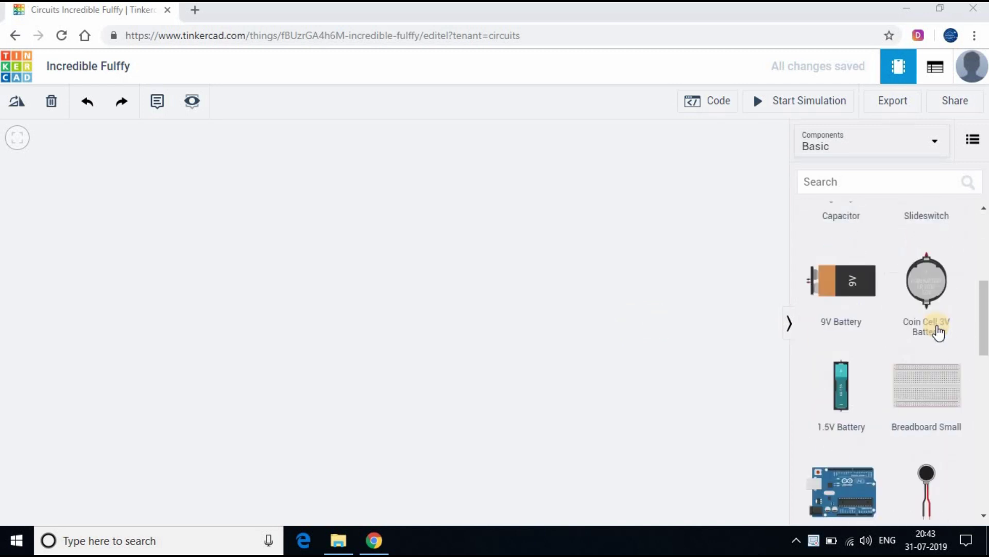
scroll(935, 329, down, 2)
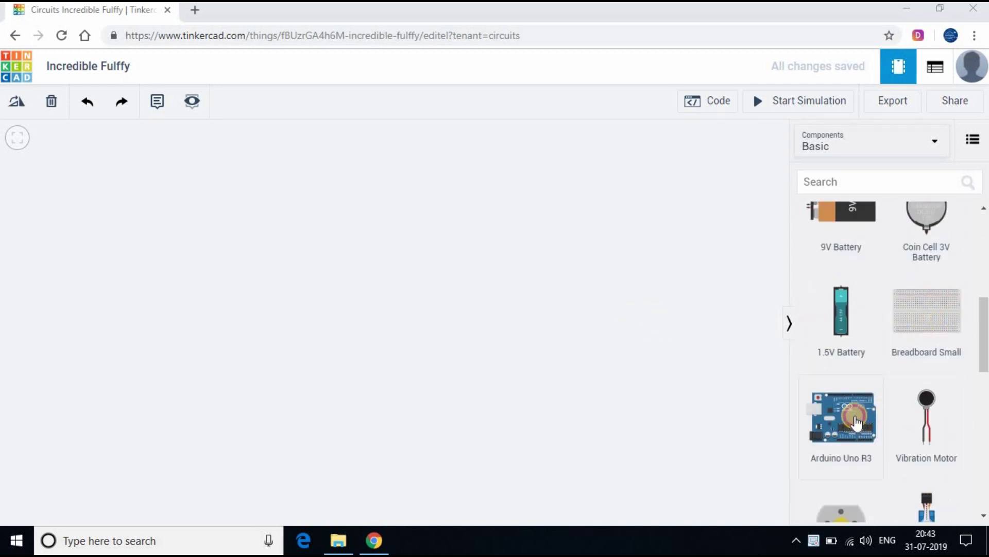
click(856, 423)
click(252, 292)
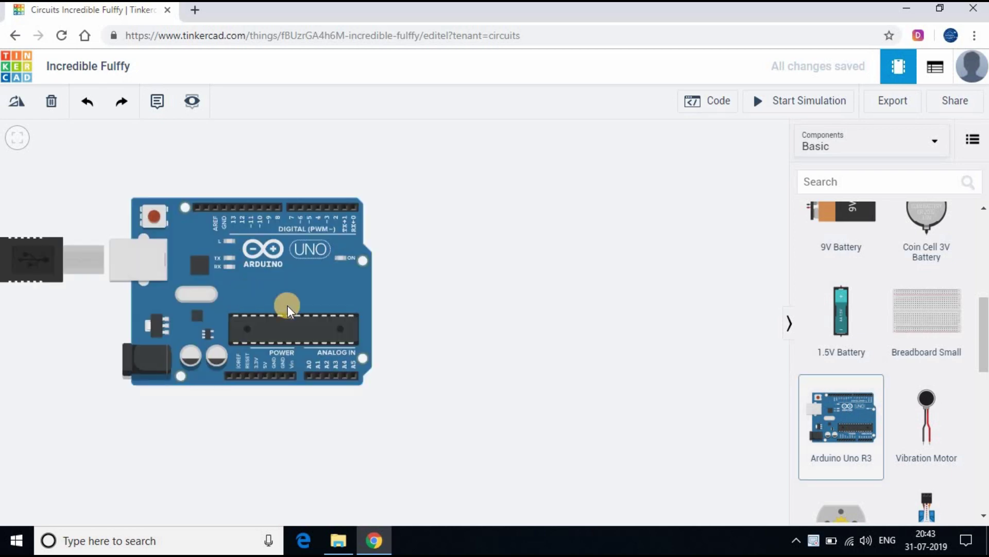
drag(287, 305, 324, 279)
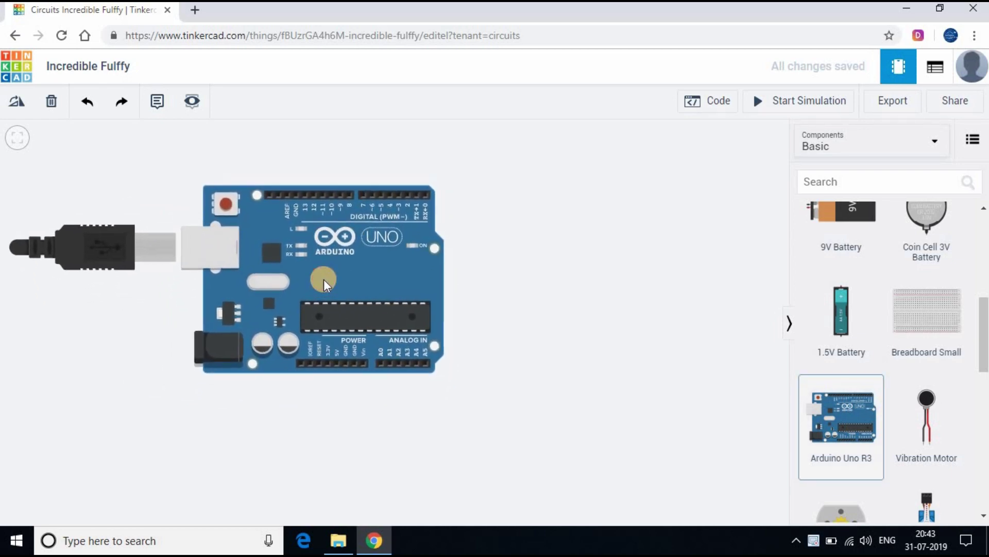
drag(326, 278, 326, 278)
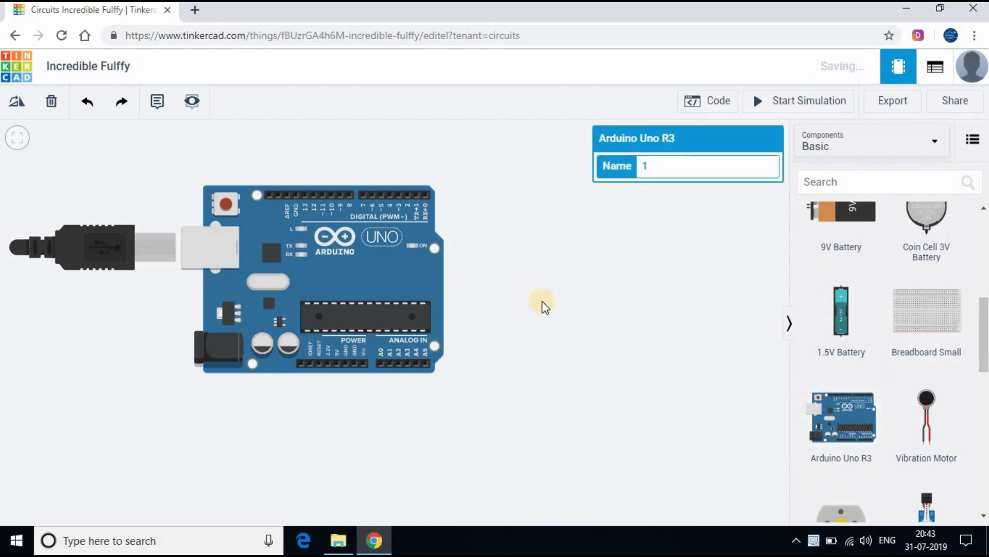
drag(662, 174, 639, 171)
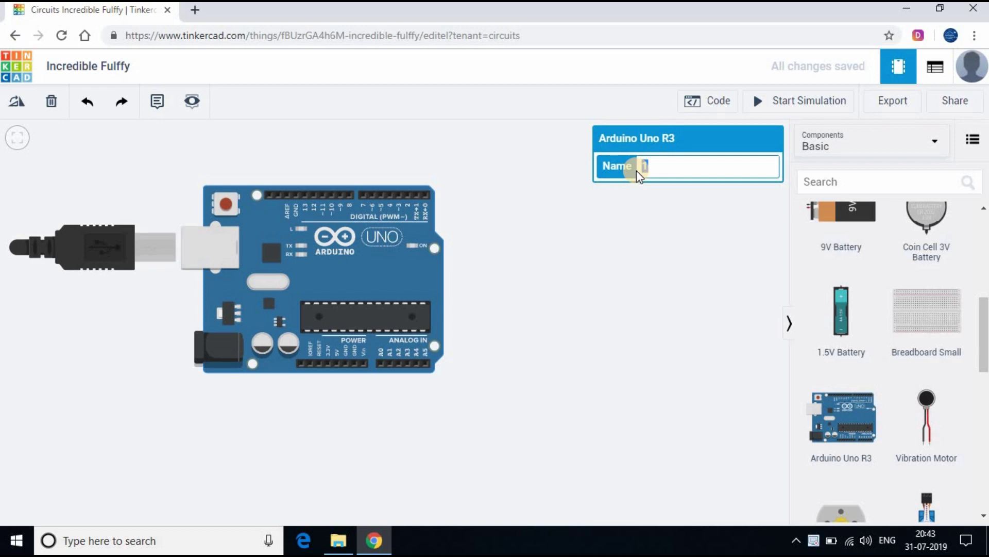
text(Arduino)
click(607, 304)
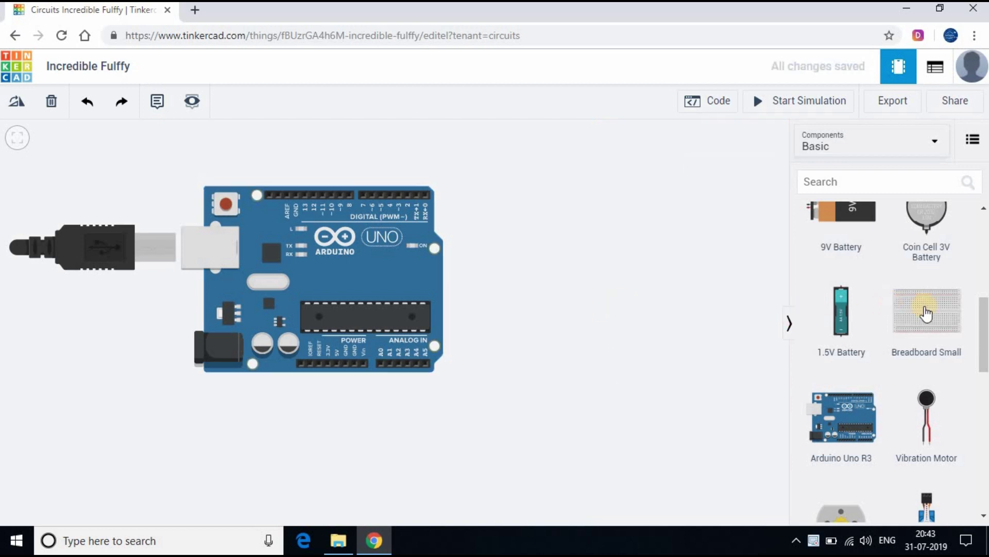
- Place a small breadboard to the right of the Arduino and name it 'Breadboard'
click(929, 318)
drag(930, 321, 616, 280)
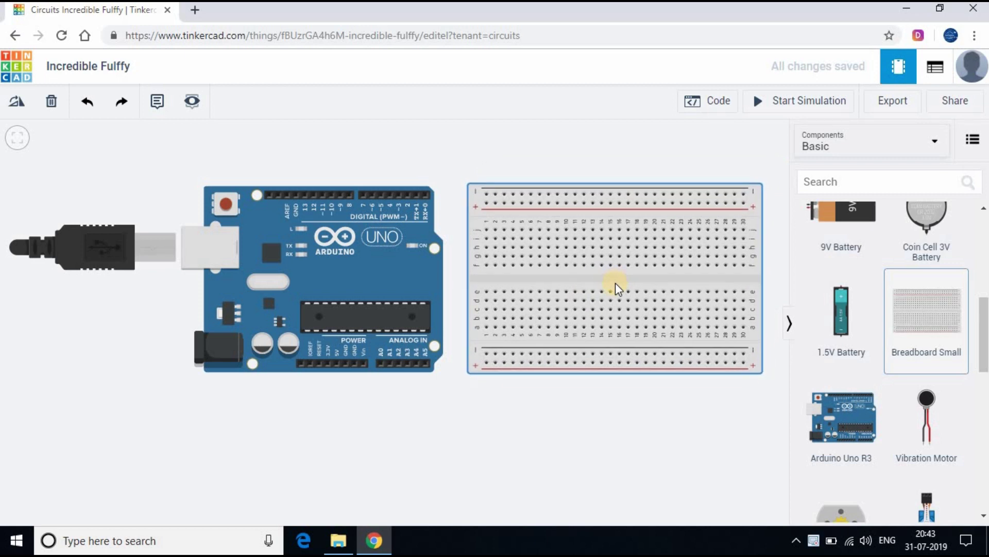
click(616, 283)
click(615, 284)
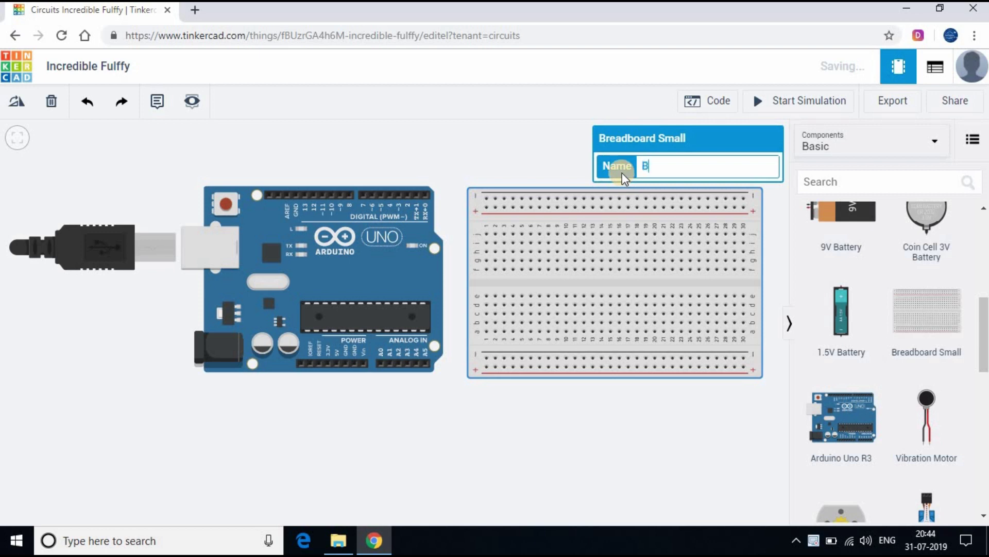
text(Breadboard)
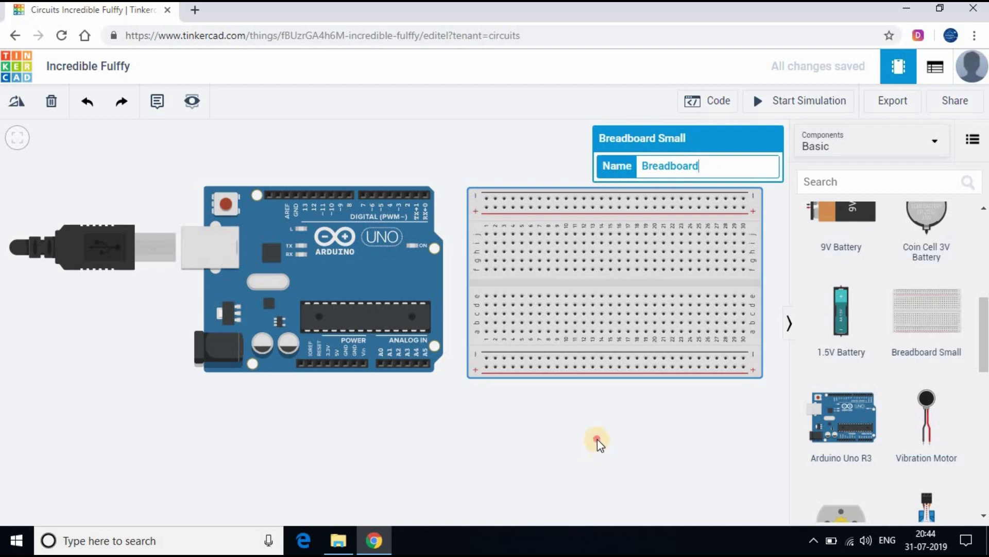
click(634, 427)
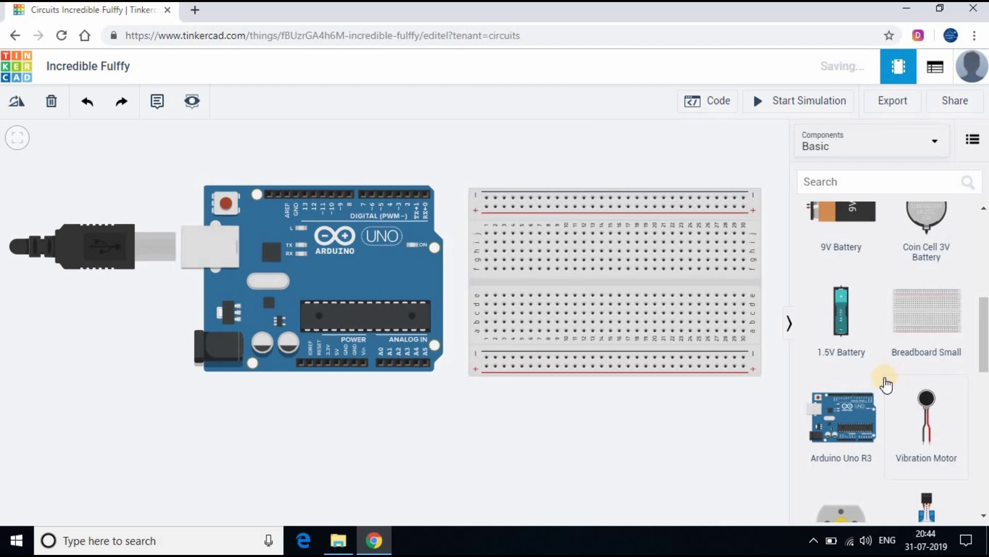
- Plug a red LED into the lower half of the breadboard and name it 'LED'
scroll(885, 382, up, 7)
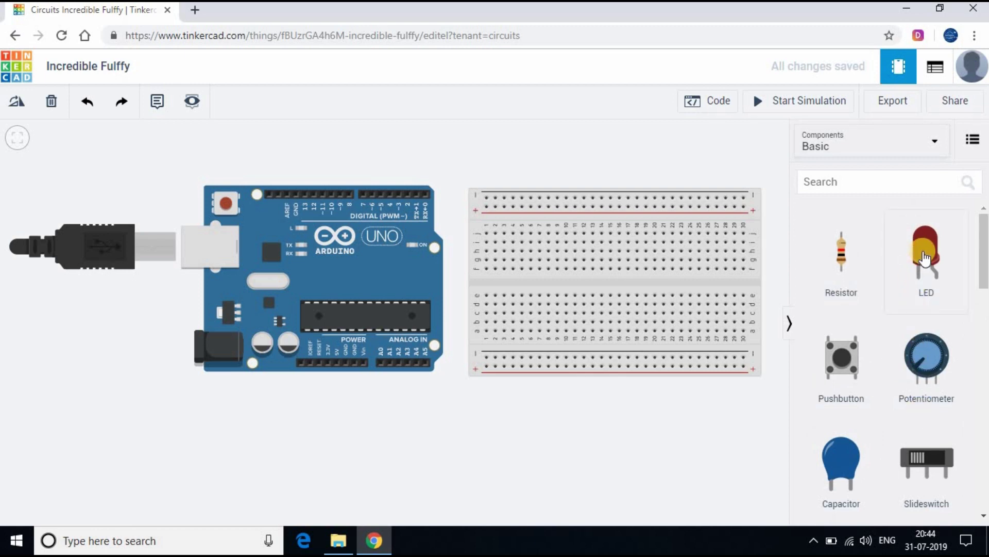
drag(924, 257, 579, 317)
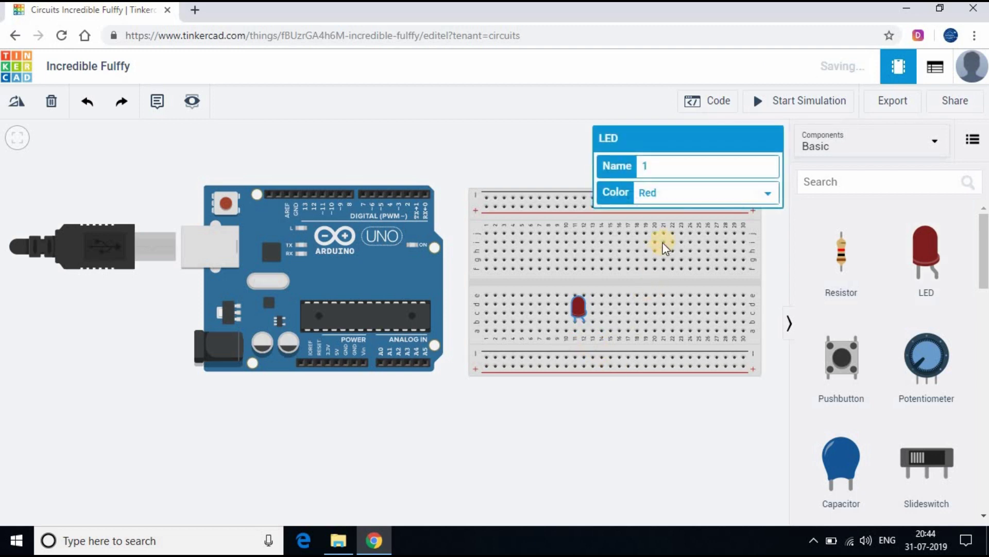
click(604, 172)
text(LED)
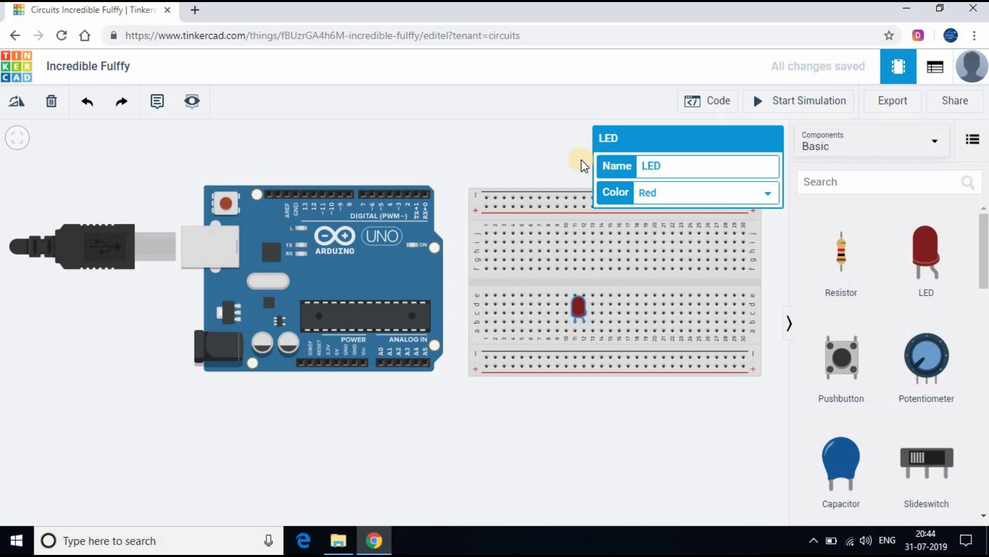
click(545, 151)
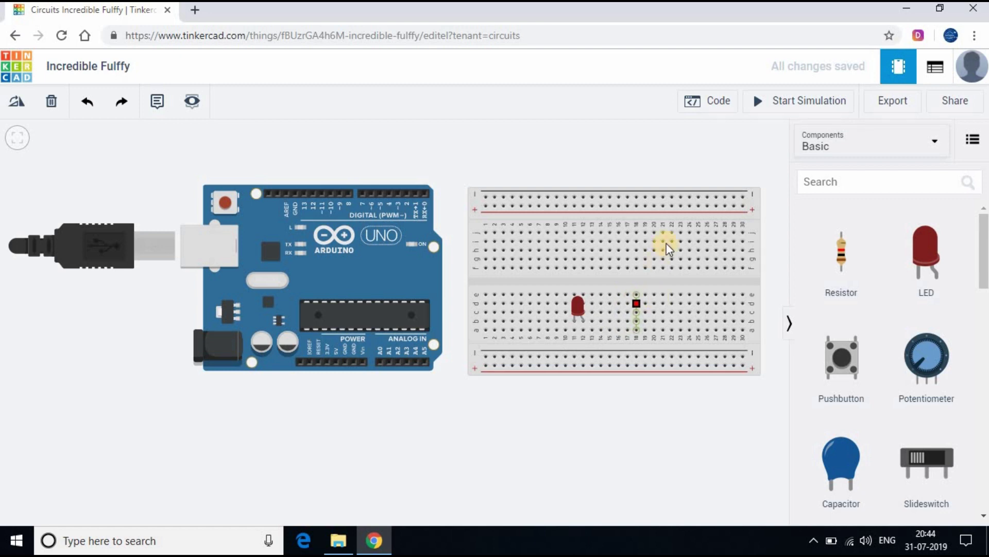
- Place a resistor in the LED's column, reaching down to the bottom power rail
drag(845, 261, 663, 283)
drag(594, 283, 592, 282)
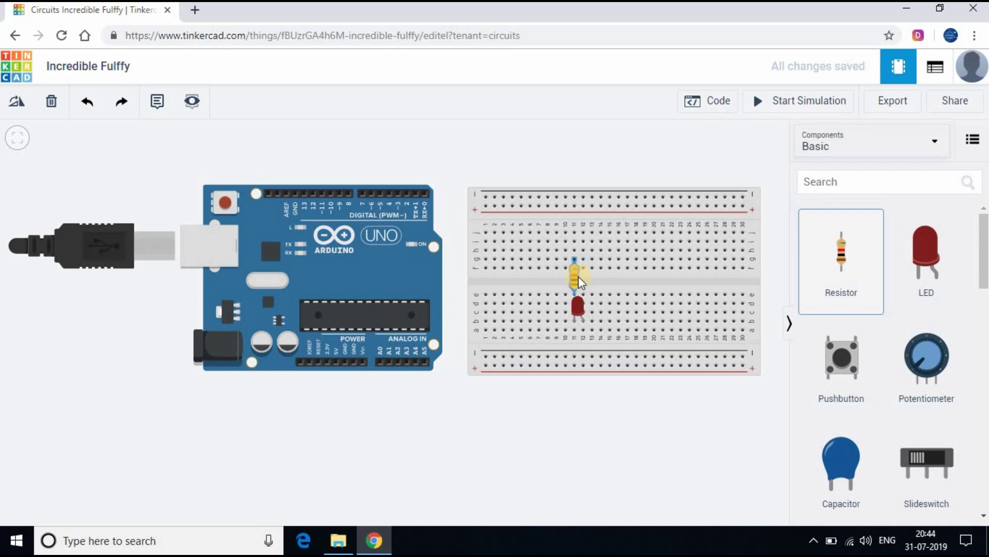
drag(577, 279, 574, 350)
drag(573, 345, 573, 346)
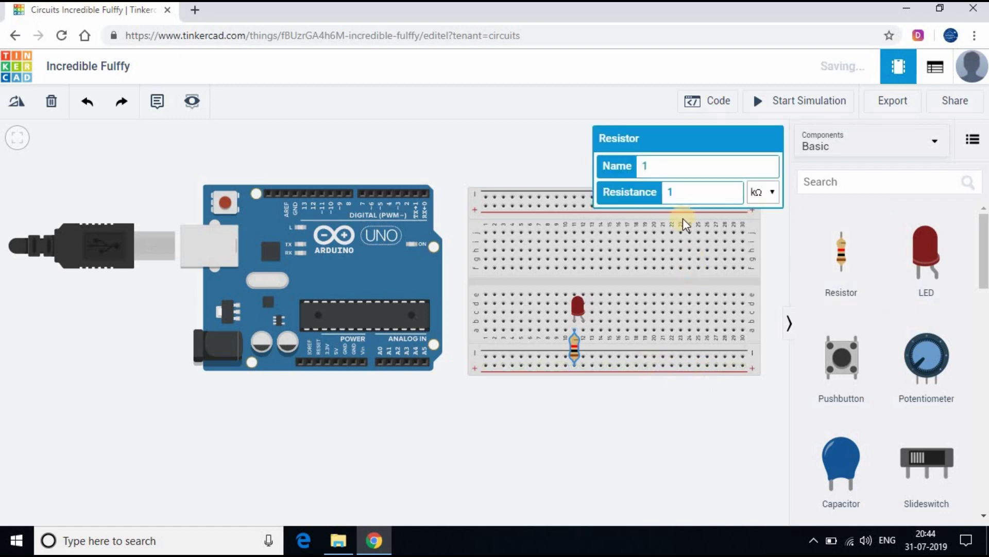
- Set the resistor to 110 Ω and name it 'Resistor'
click(680, 189)
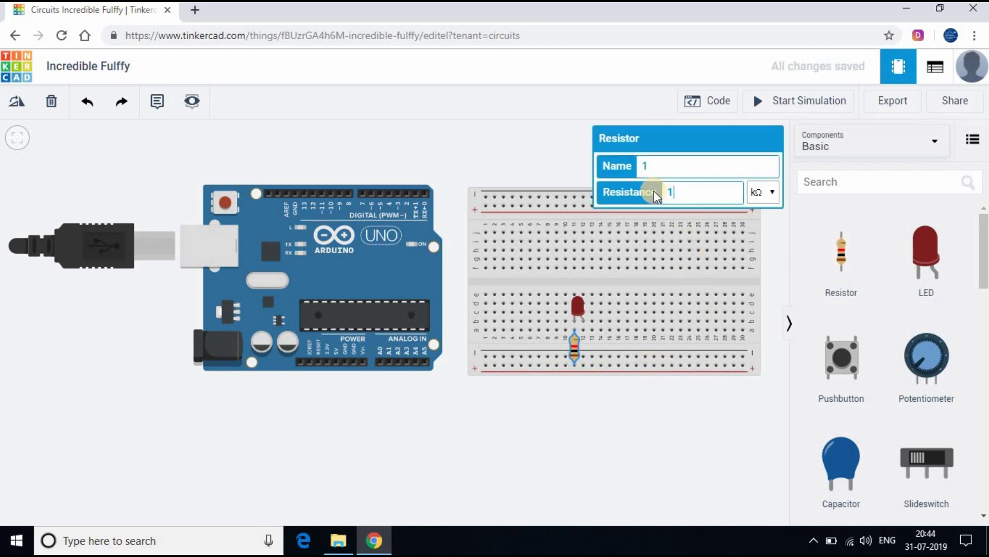
text(10)
click(771, 205)
click(659, 172)
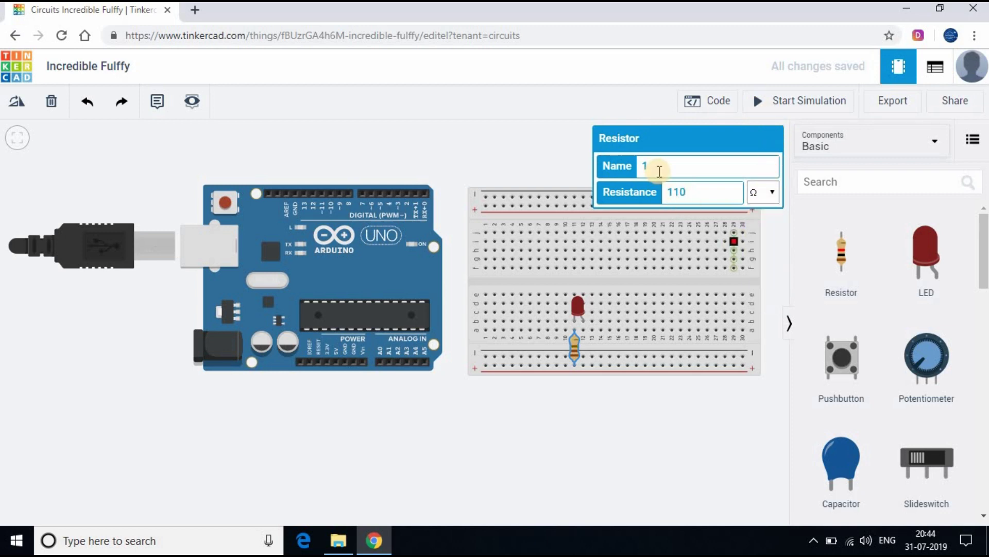
key(BackSpace)
text(R)
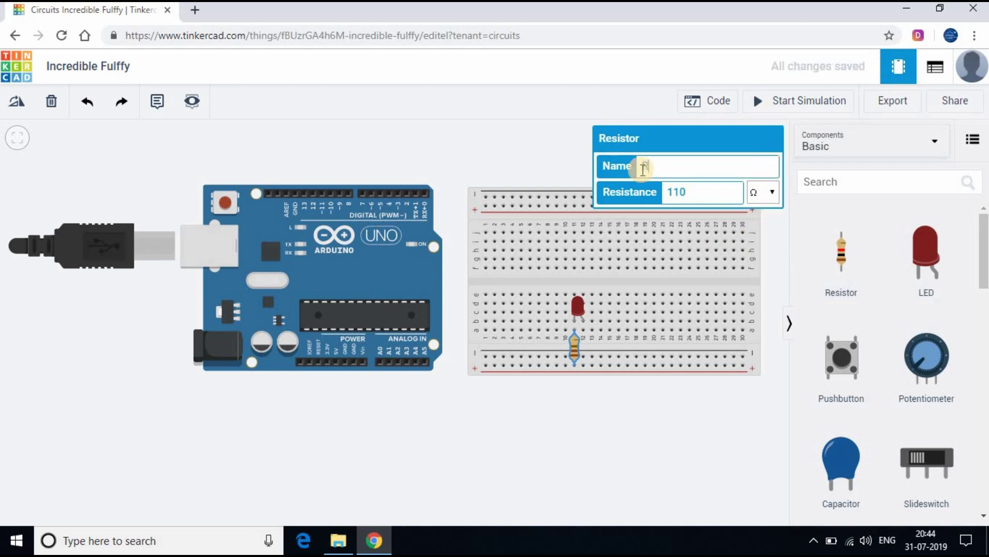
text(esistor)
click(666, 504)
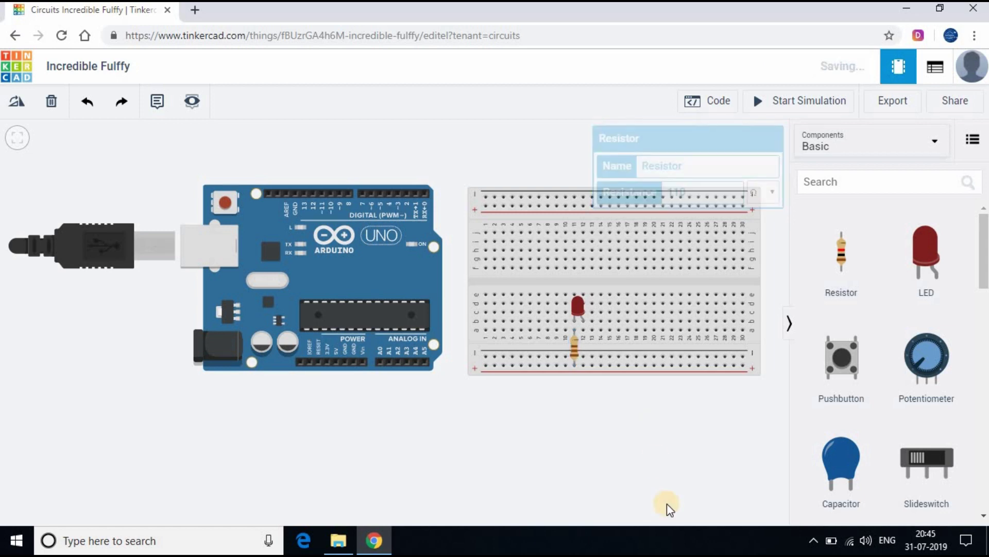
- Route a red wire from Arduino pin 13 over the breadboard to the LED's leg
click(302, 193)
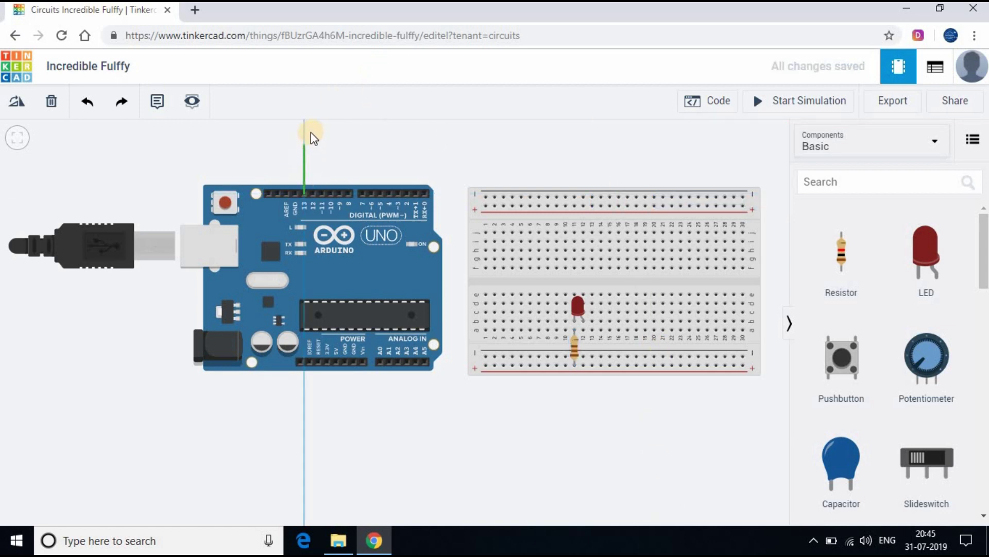
click(305, 131)
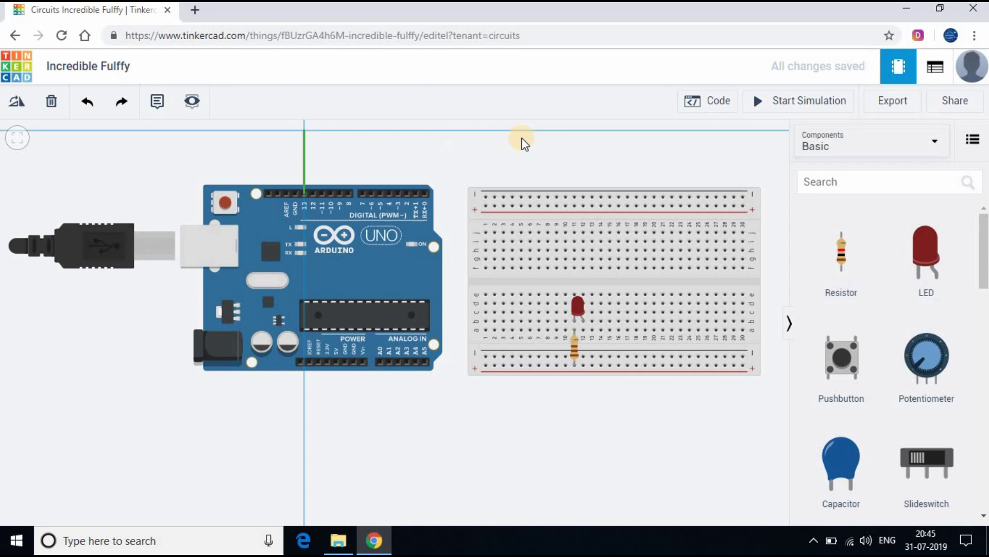
click(588, 131)
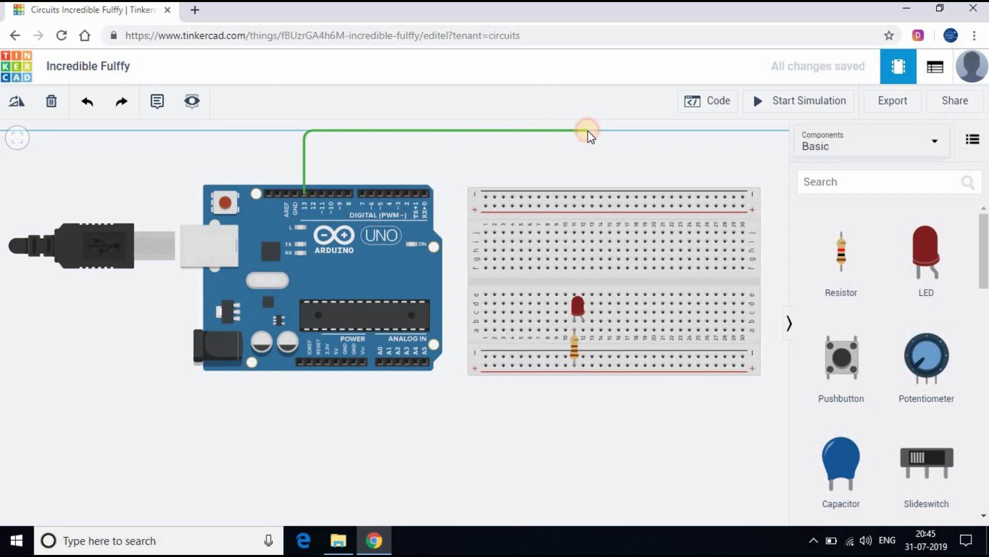
click(585, 295)
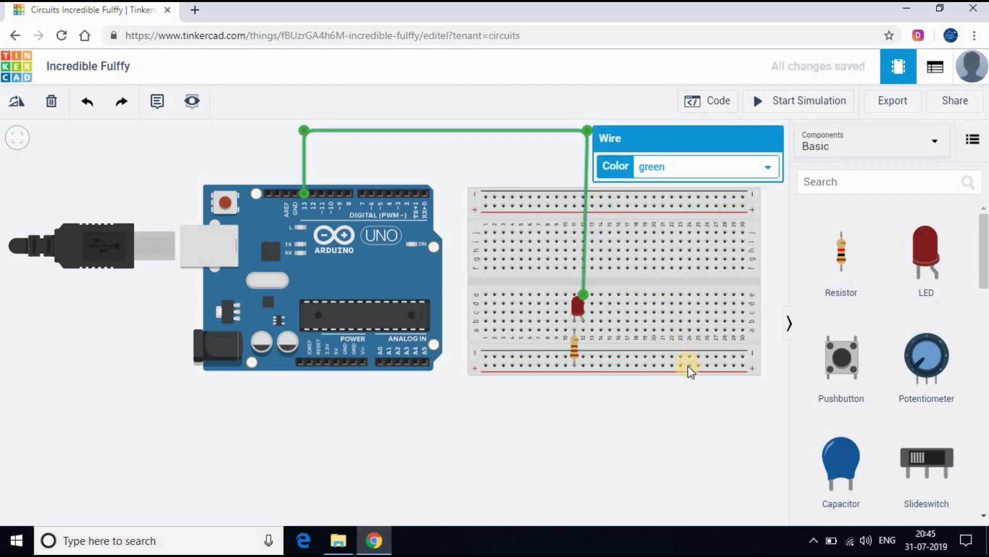
click(716, 161)
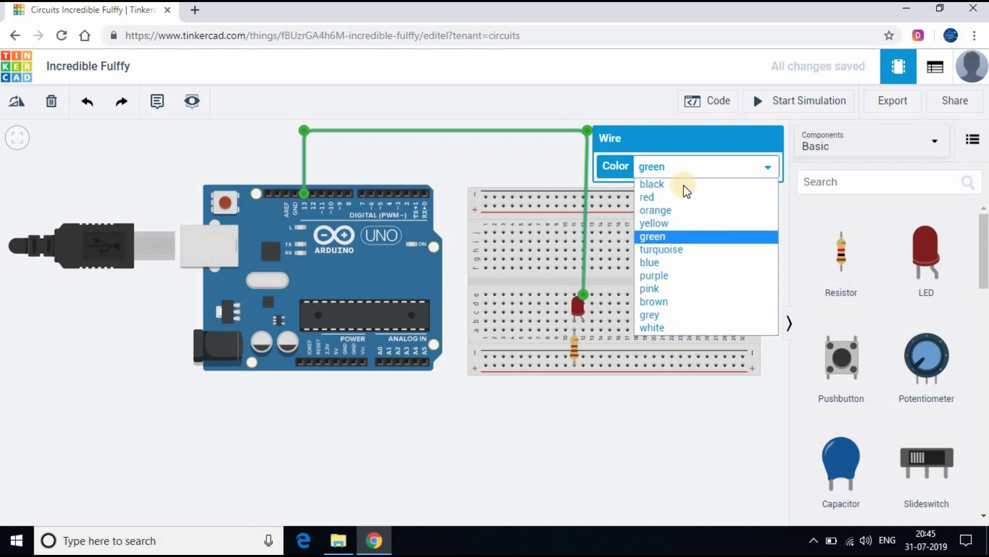
click(673, 197)
click(592, 435)
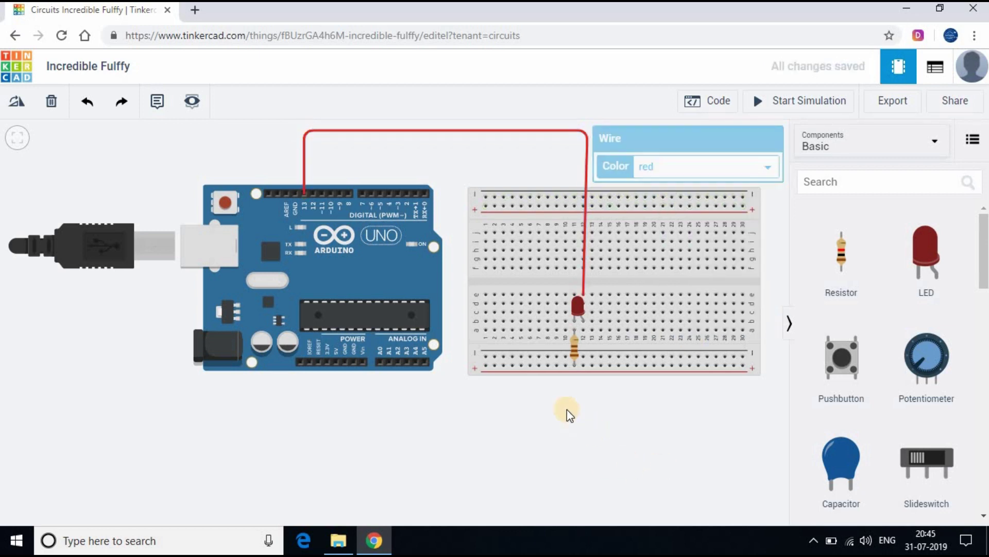
- Run a black wire from the bottom rail, under both boards, to the Arduino GND pin
click(566, 364)
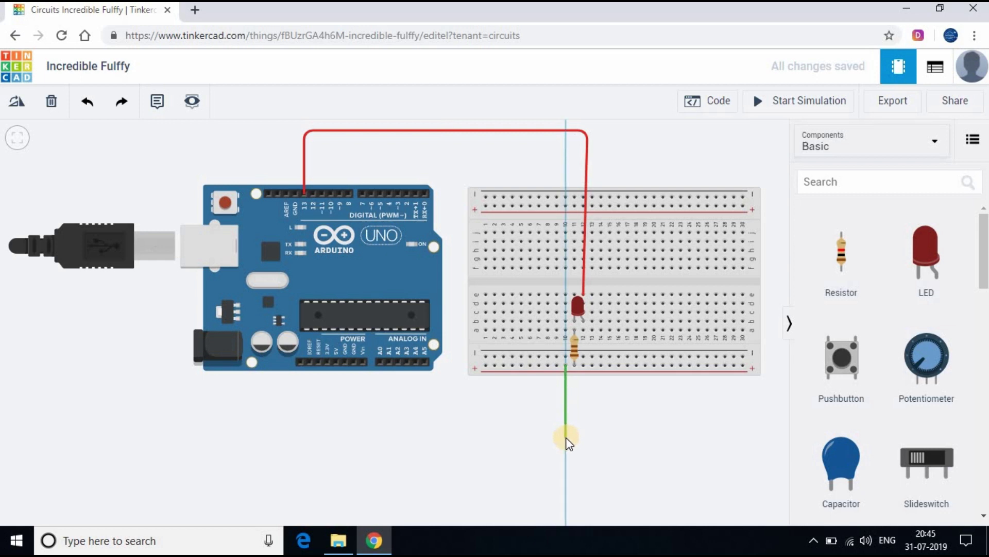
click(566, 437)
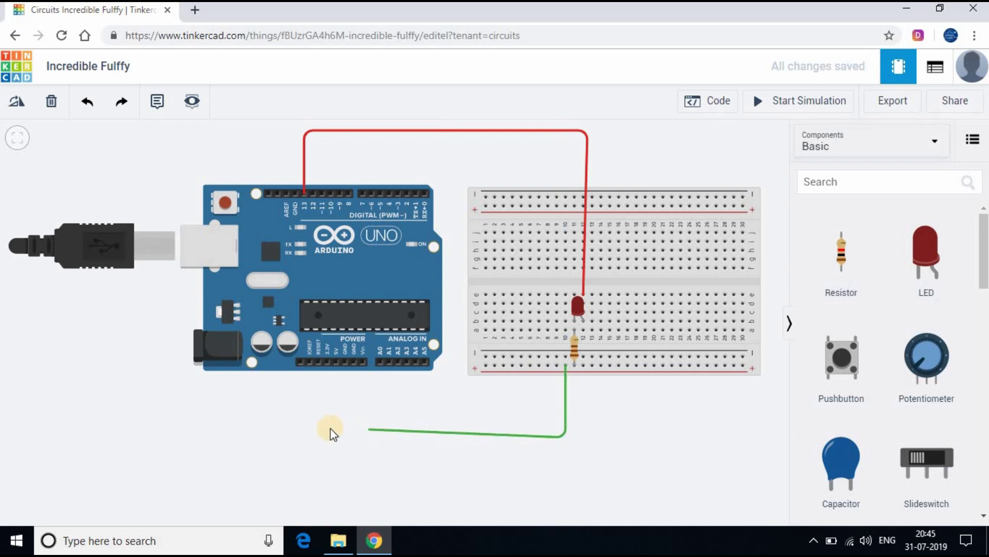
click(345, 438)
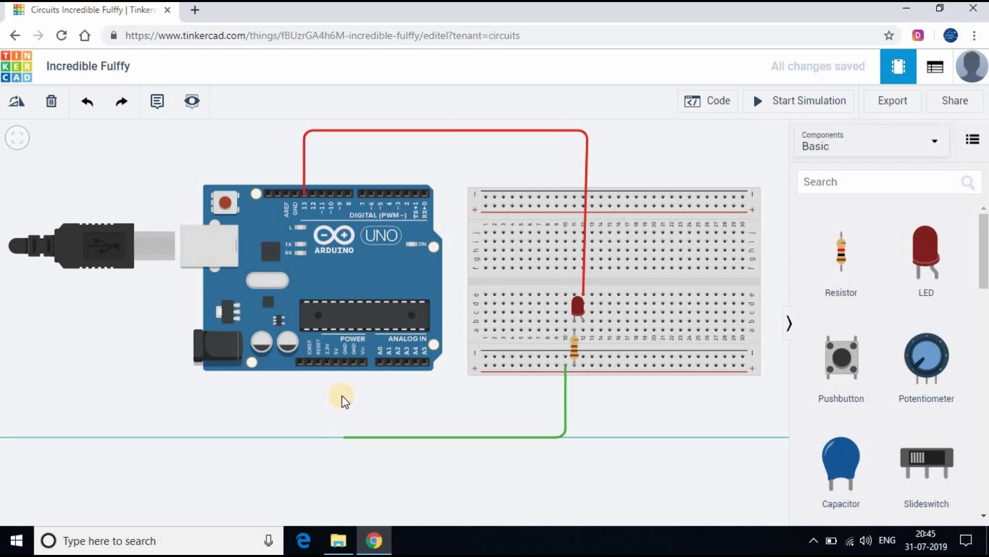
click(345, 361)
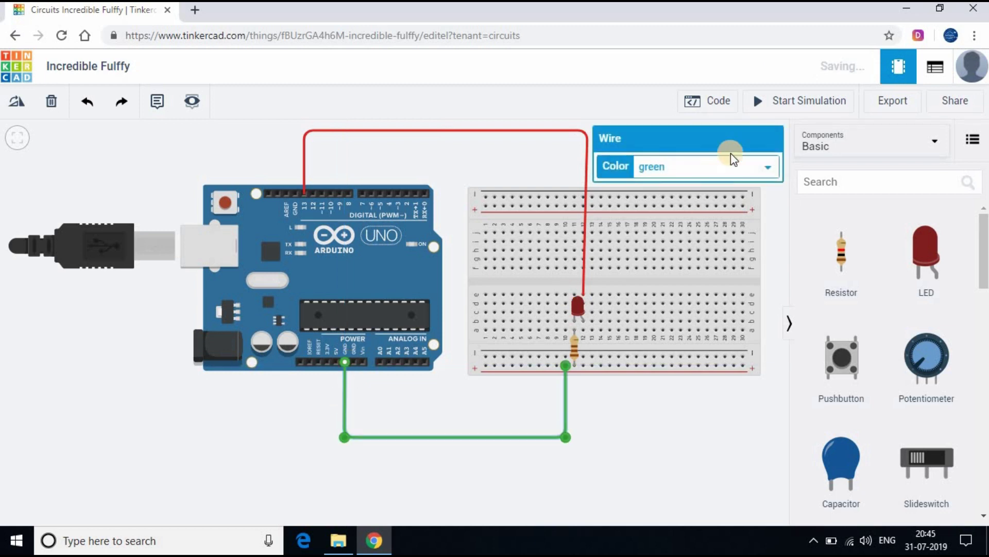
click(693, 170)
click(695, 185)
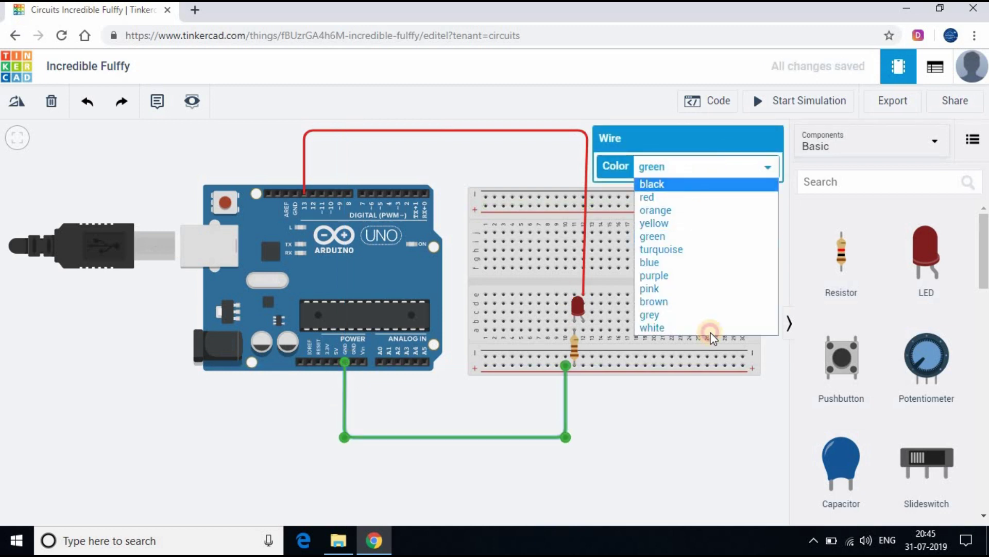
click(670, 443)
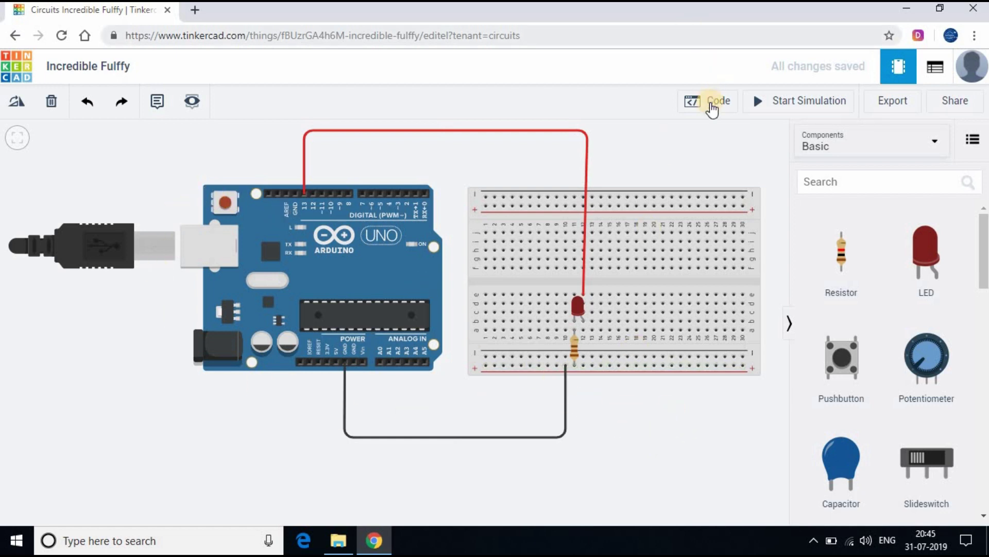
- Convert the Arduino's block program to Text code in the code editor
click(713, 106)
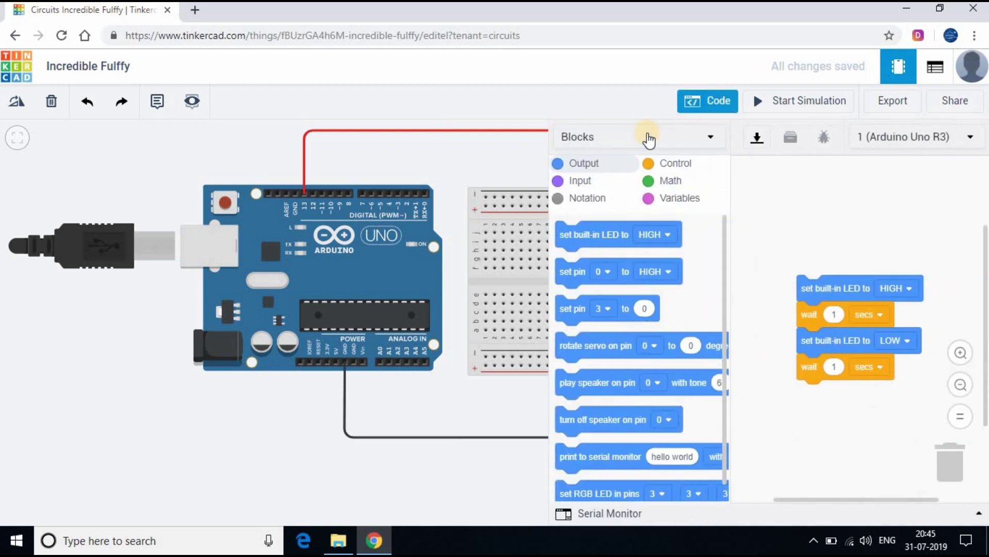
click(648, 138)
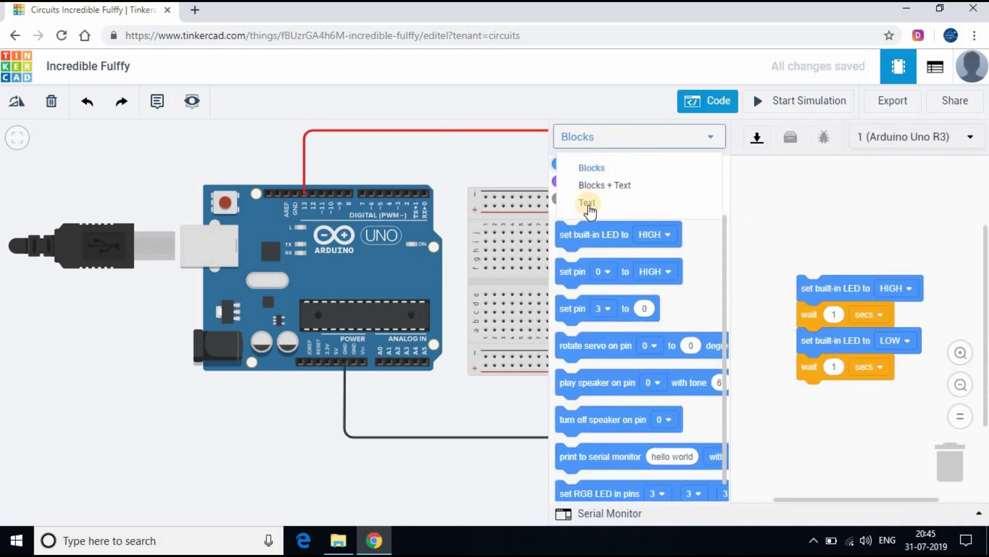
click(589, 209)
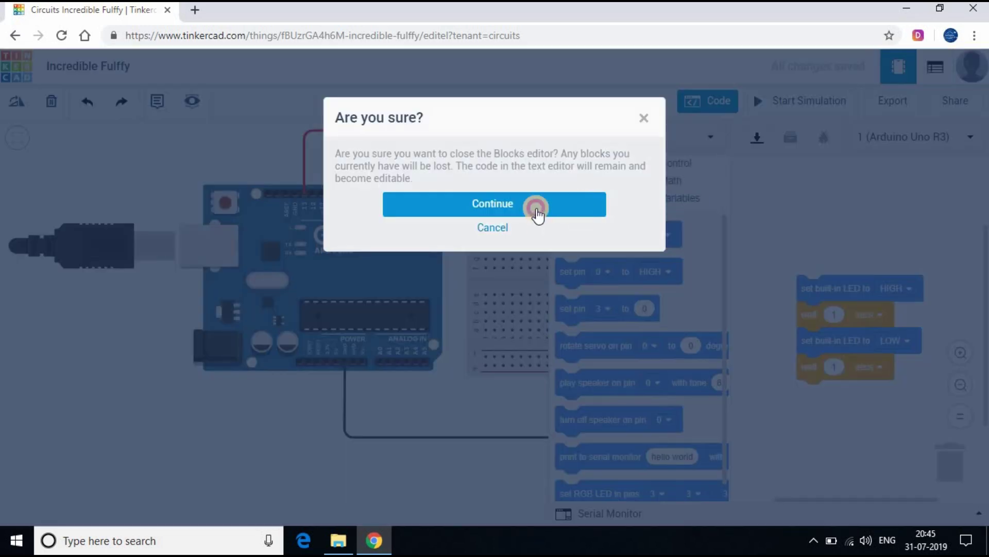
click(539, 213)
- Add the missing semicolon to the end of the pinMode(13, OUTPUT) line, then start the simulation
click(670, 187)
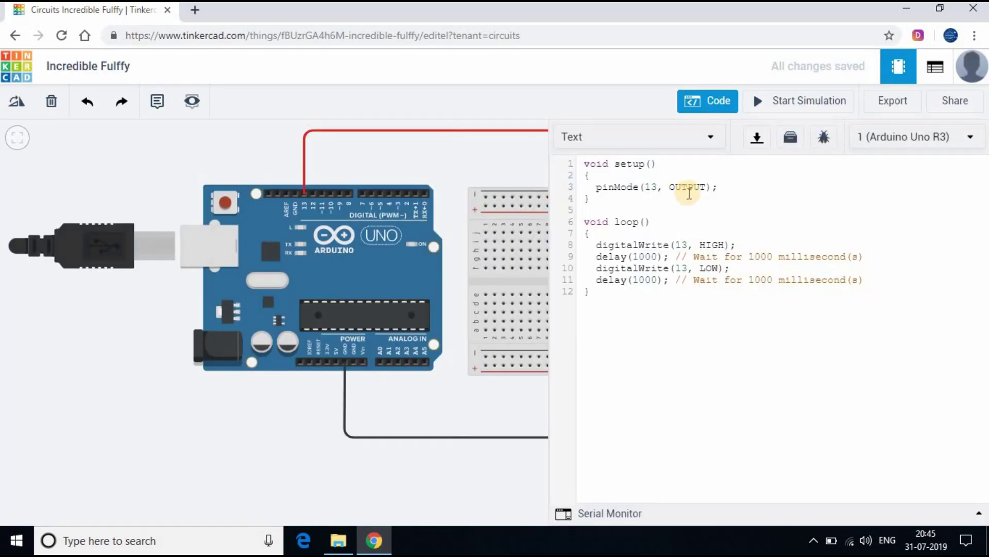
click(651, 187)
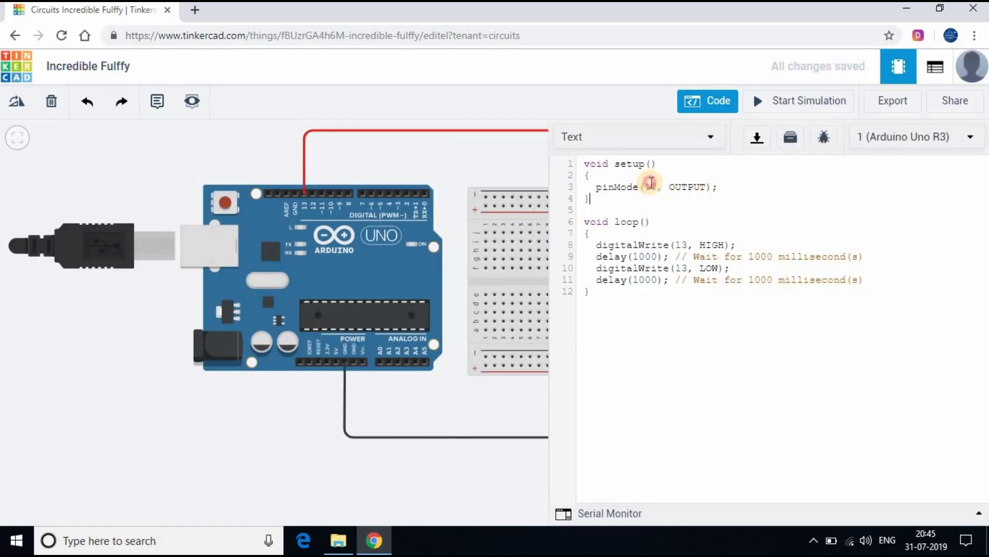
click(714, 188)
text(;)
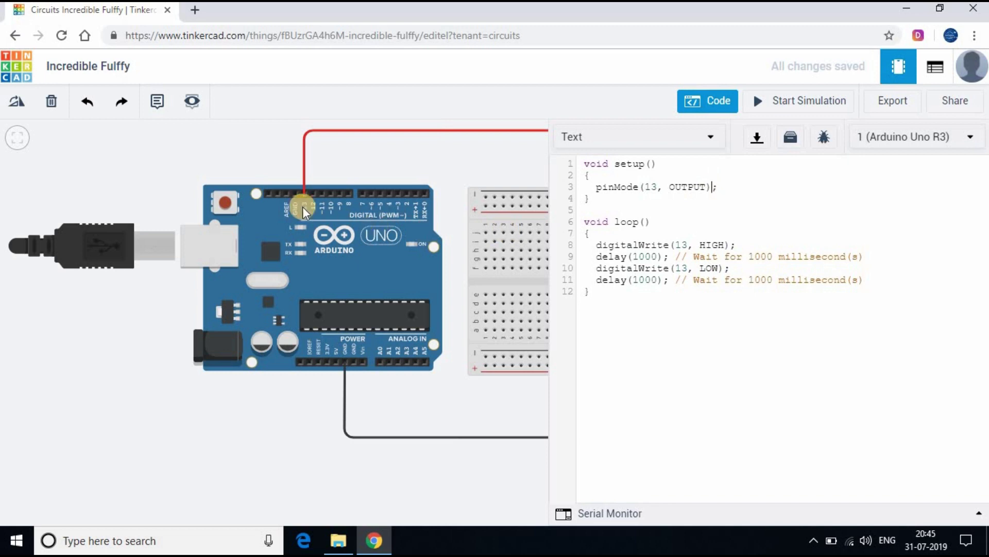
click(662, 219)
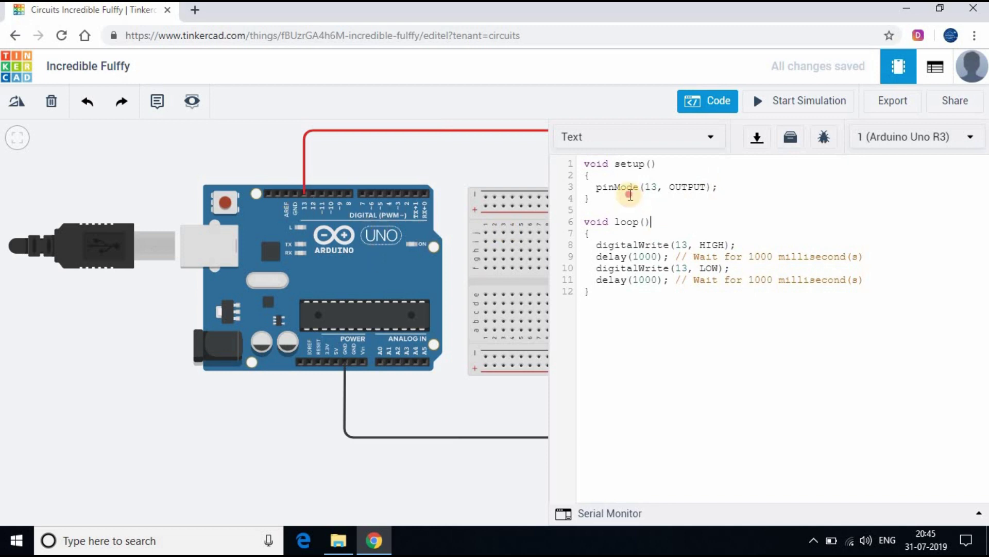
click(804, 102)
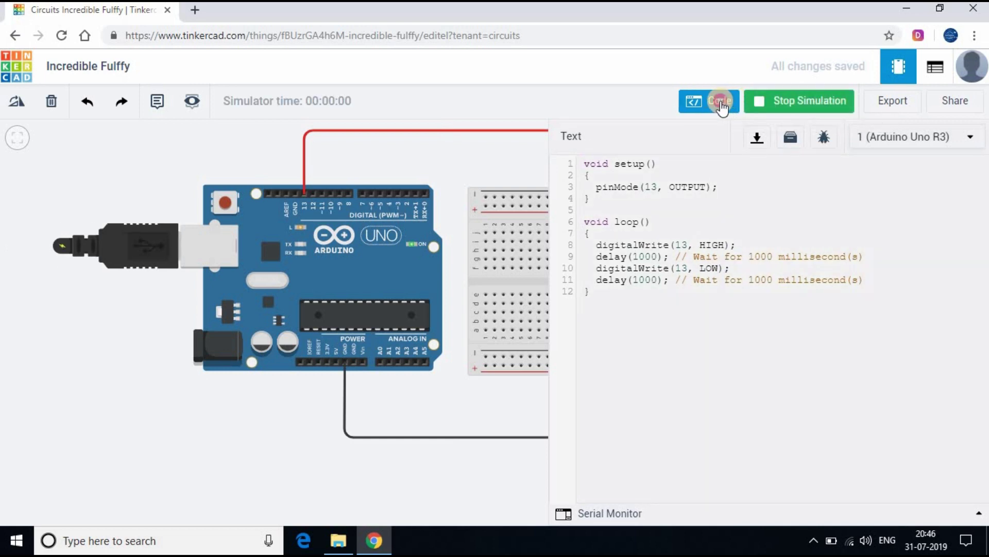
- Hide the code editor to watch the LED blink, then stop the simulation
click(721, 101)
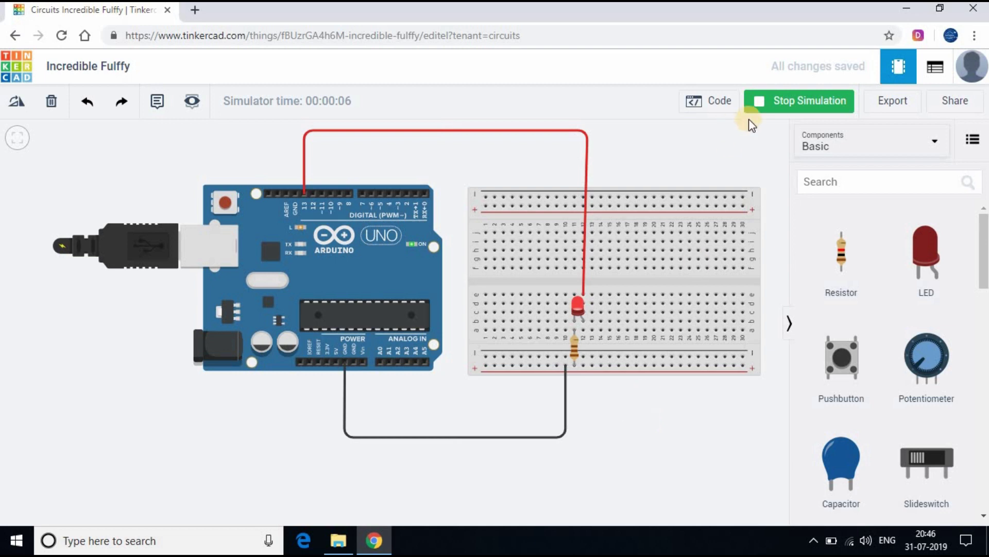
click(794, 105)
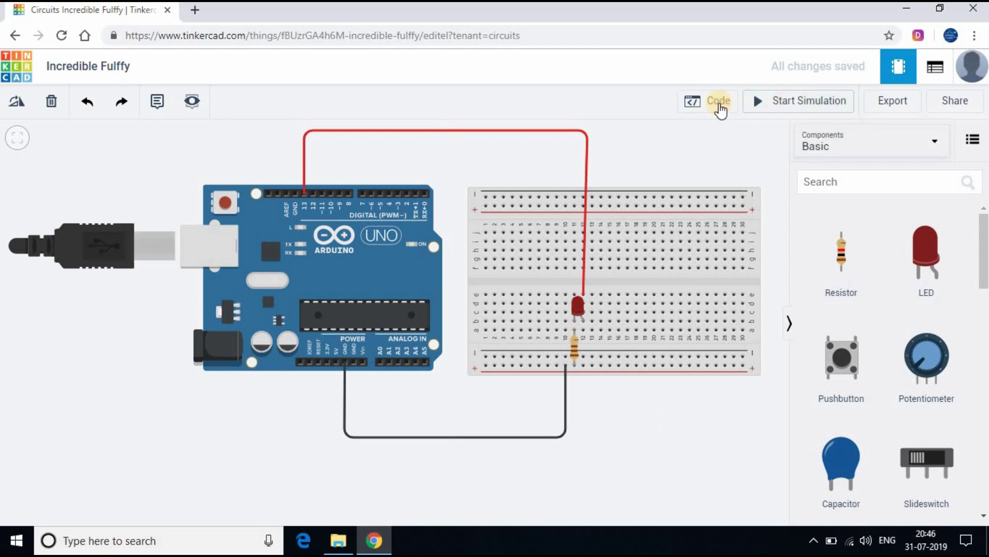
- Delete the digitalWrite LOW line and the following delay from loop, then restart the simulation
click(719, 104)
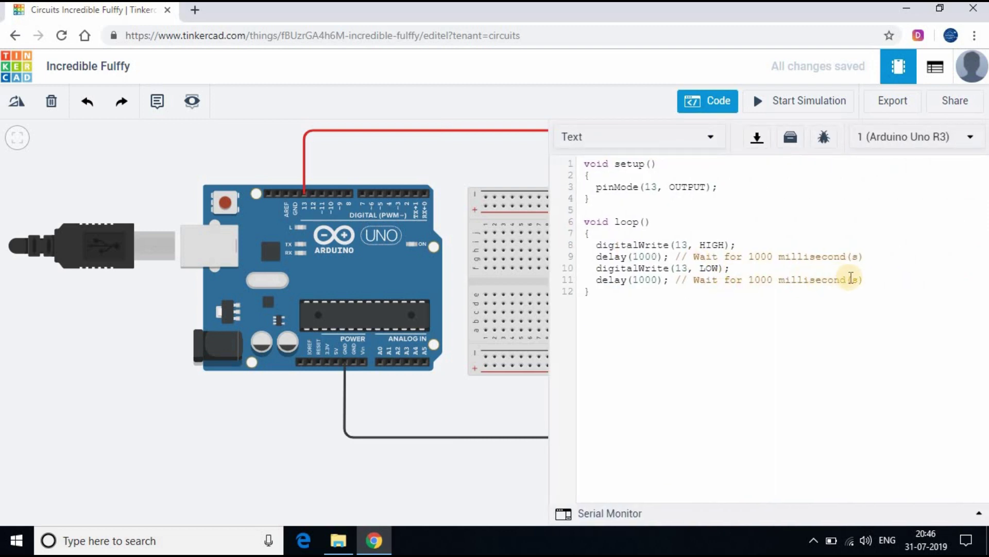
drag(864, 280, 595, 269)
key(ctrl+c)
key(BackSpace)
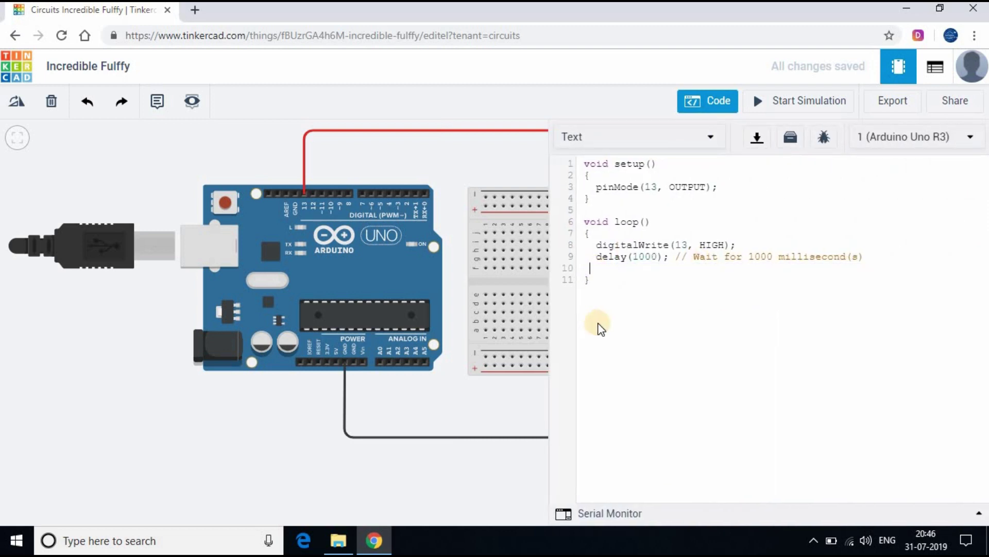
click(719, 103)
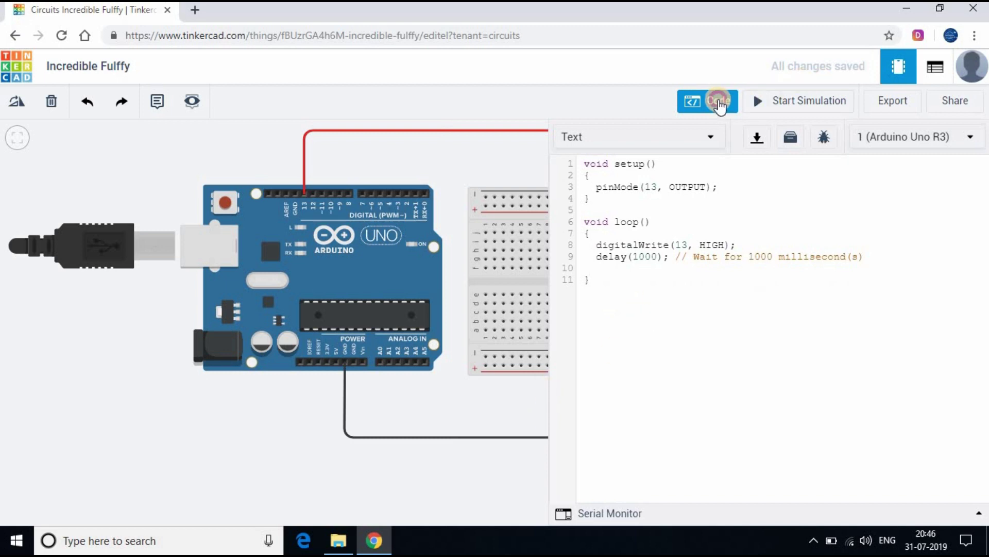
click(719, 103)
click(789, 101)
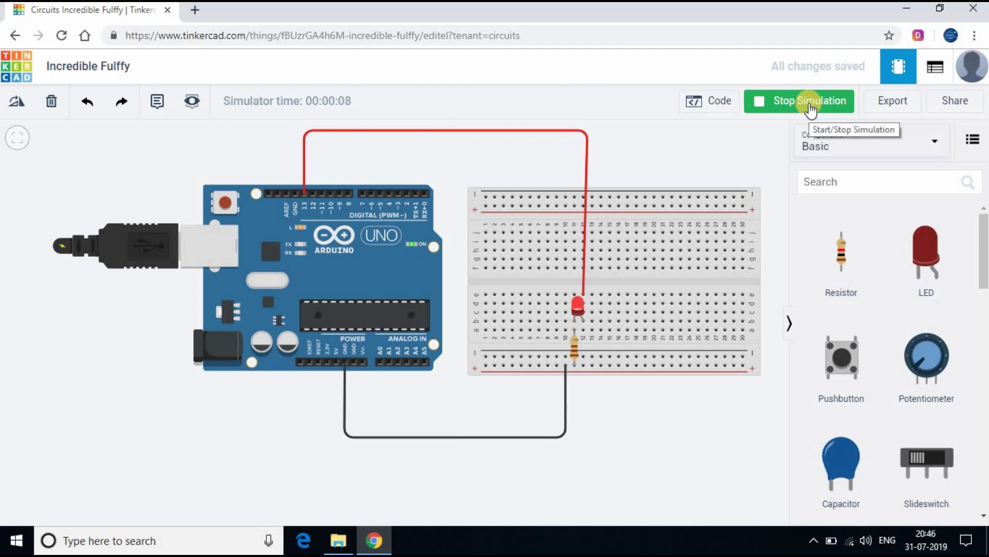
- Paste the LOW and delay lines back into loop, then rerun and stop the simulation
click(783, 101)
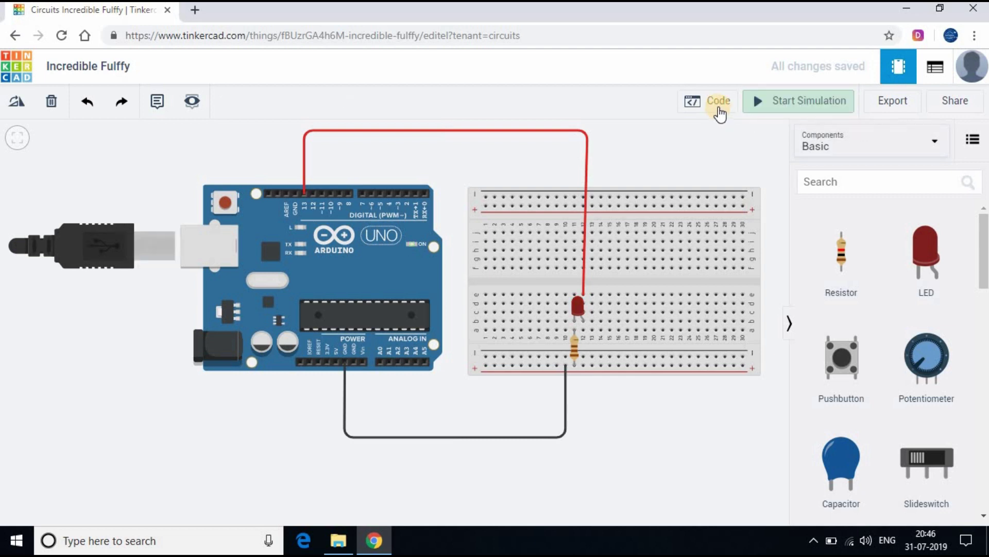
click(718, 105)
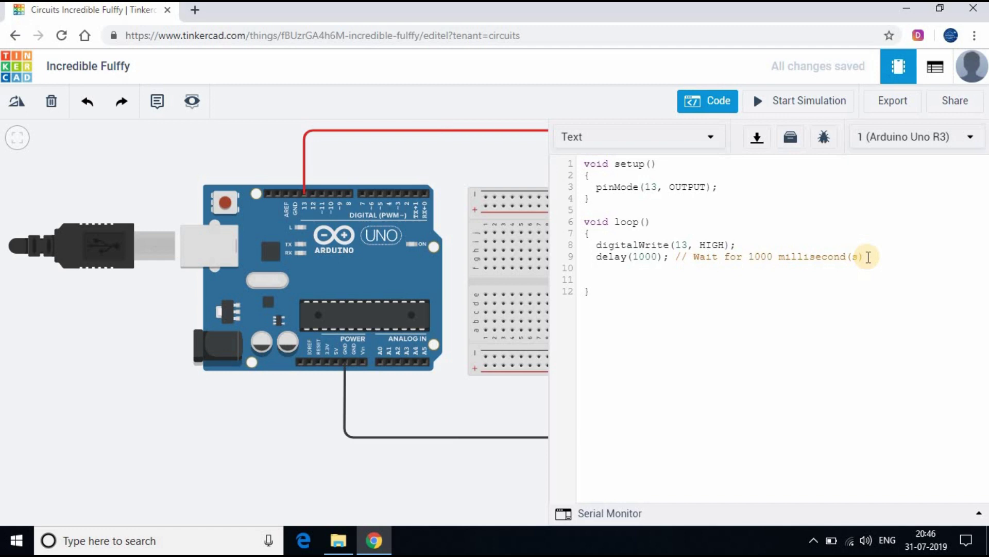
key(ctrl+v)
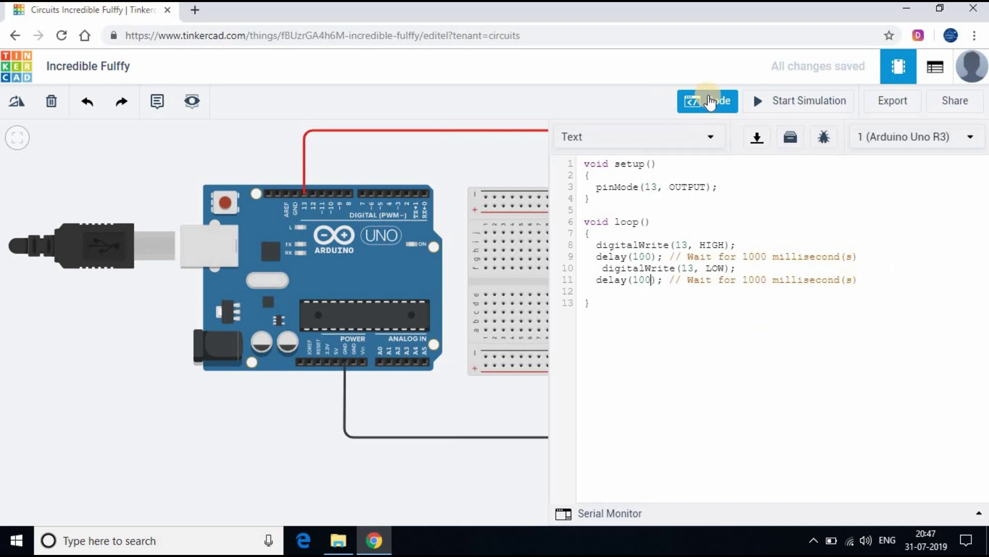
click(710, 102)
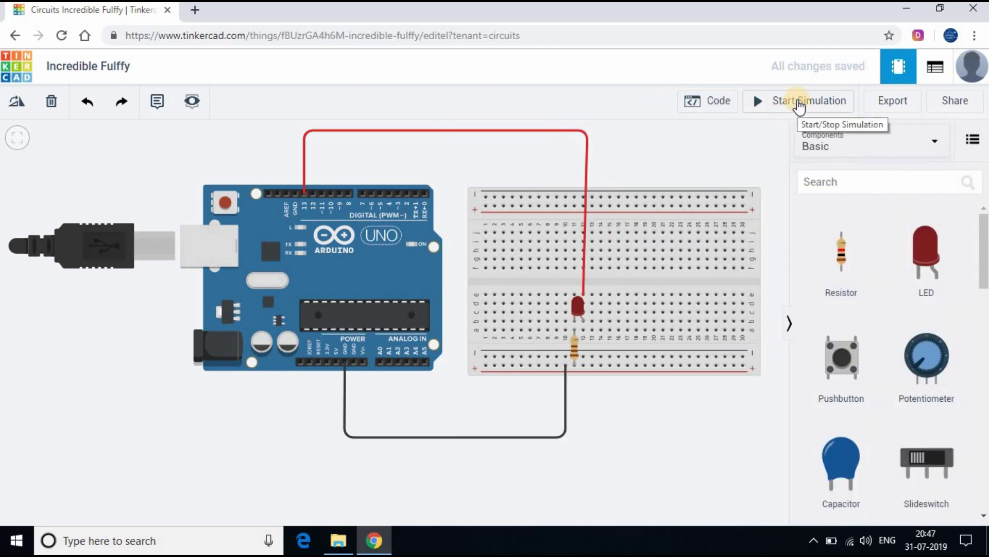
click(800, 105)
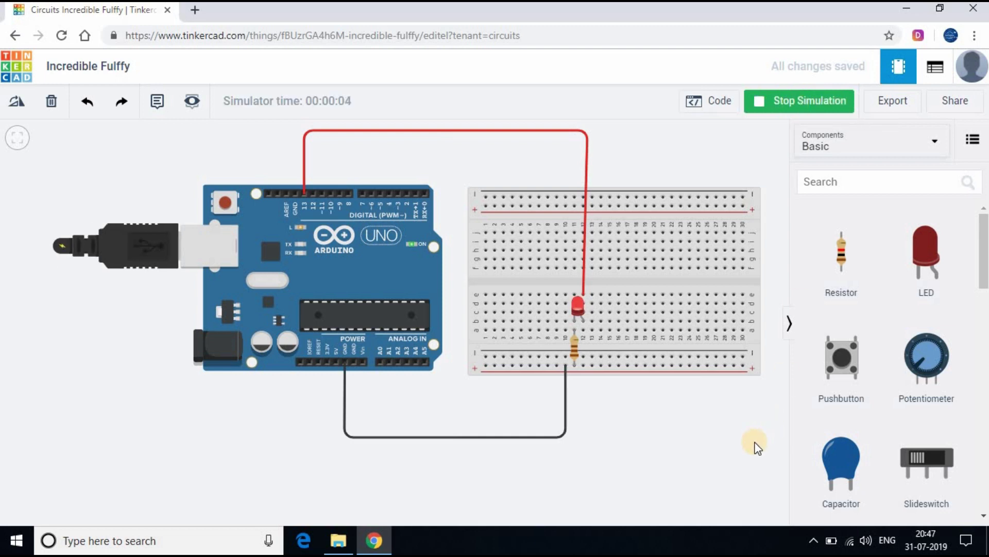
click(779, 102)
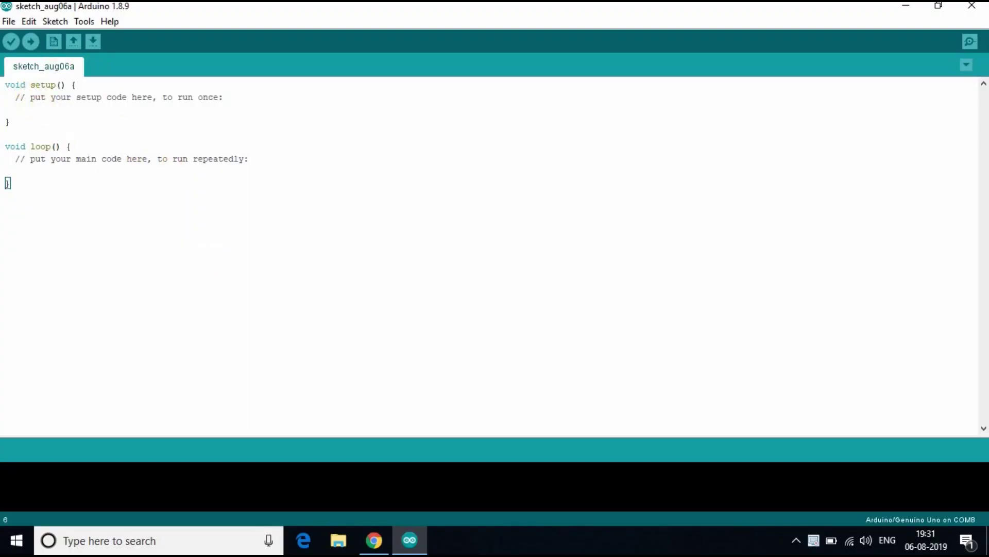
- Bring up the Arduino IDE's Tools menu for the board and port settings
click(82, 20)
- Choose Arduino/Genuino Uno as the board, then return to the Tinkercad code view
mouse_move(271, 167)
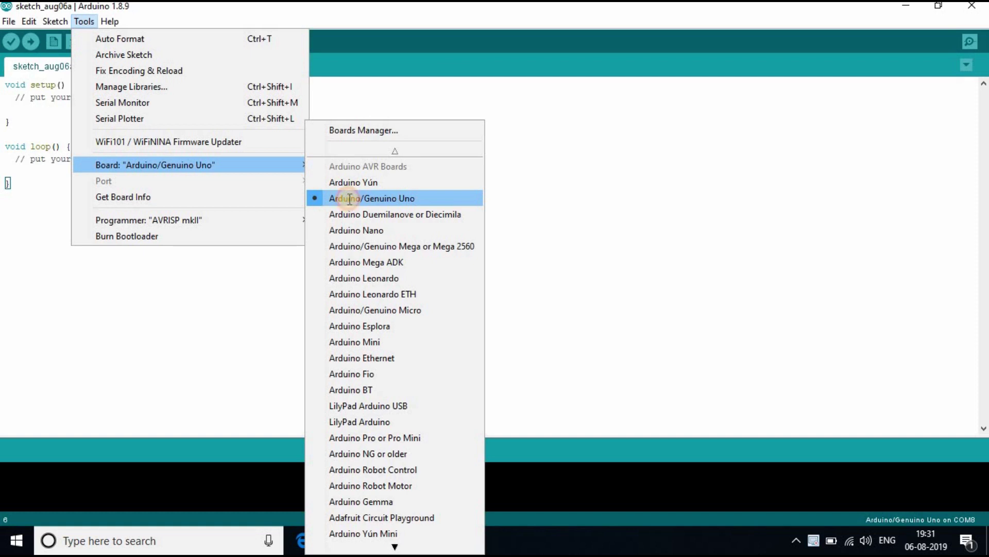
click(349, 199)
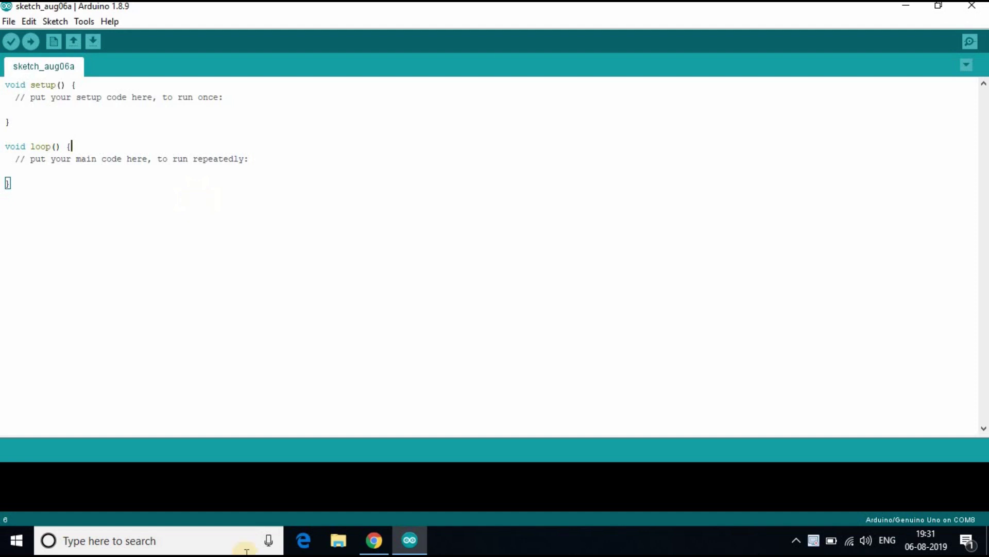
click(392, 542)
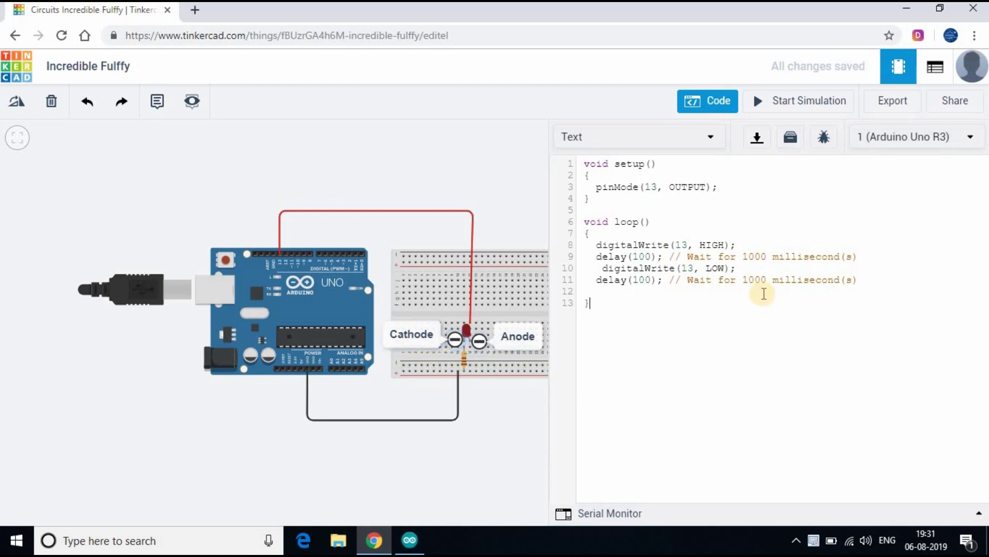
- Copy digitalWrite(13, HIGH); from Tinkercad and paste it into loop() in the IDE
click(730, 302)
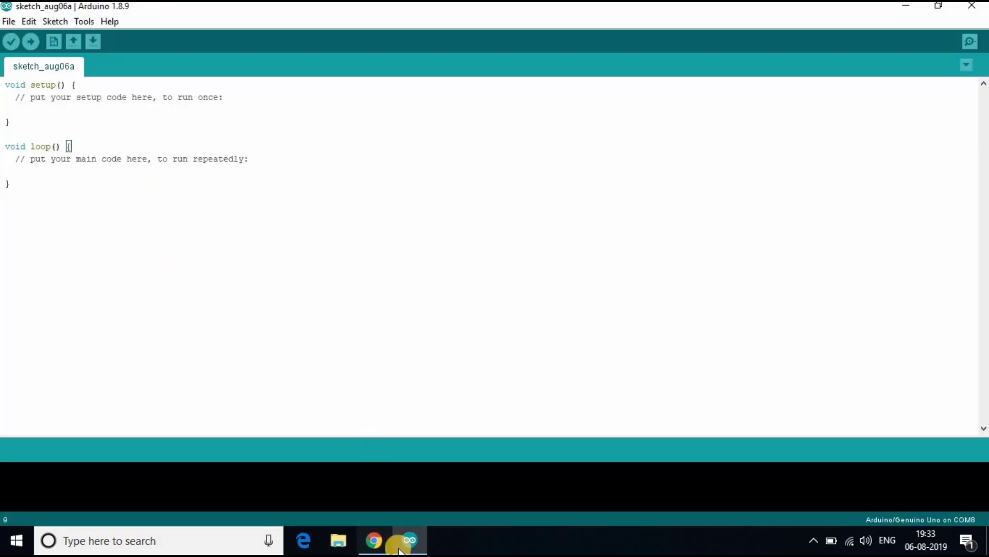
click(382, 539)
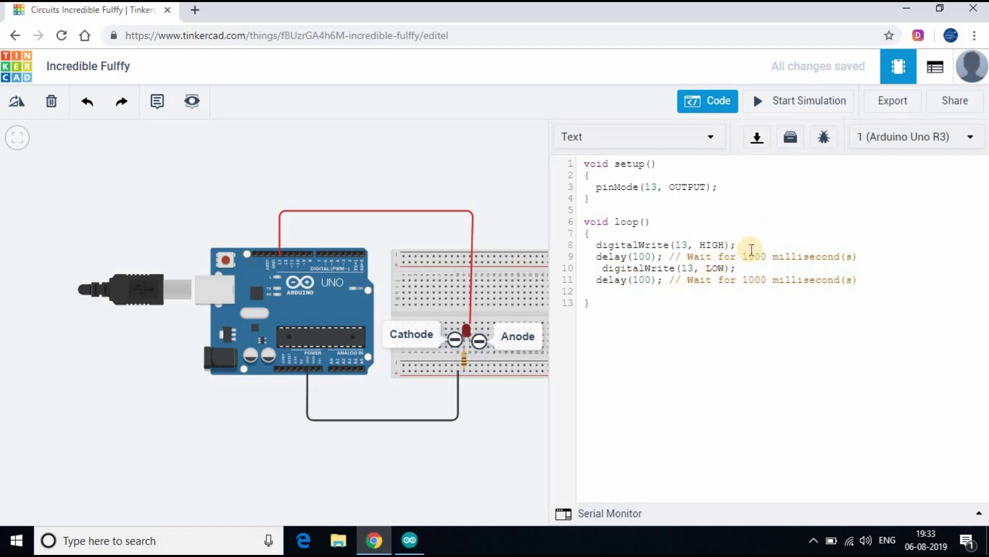
drag(752, 246, 594, 247)
right_click(648, 292)
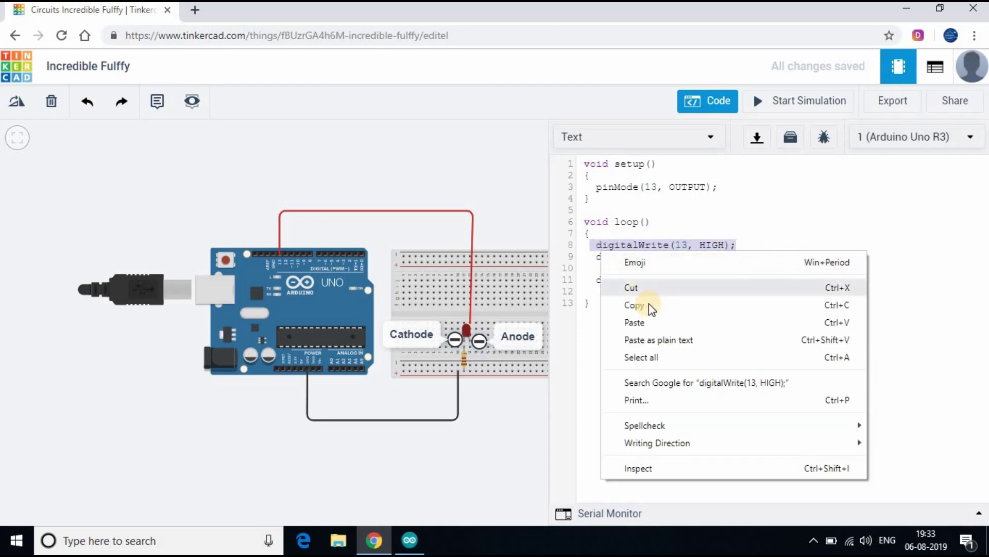
click(648, 305)
click(410, 540)
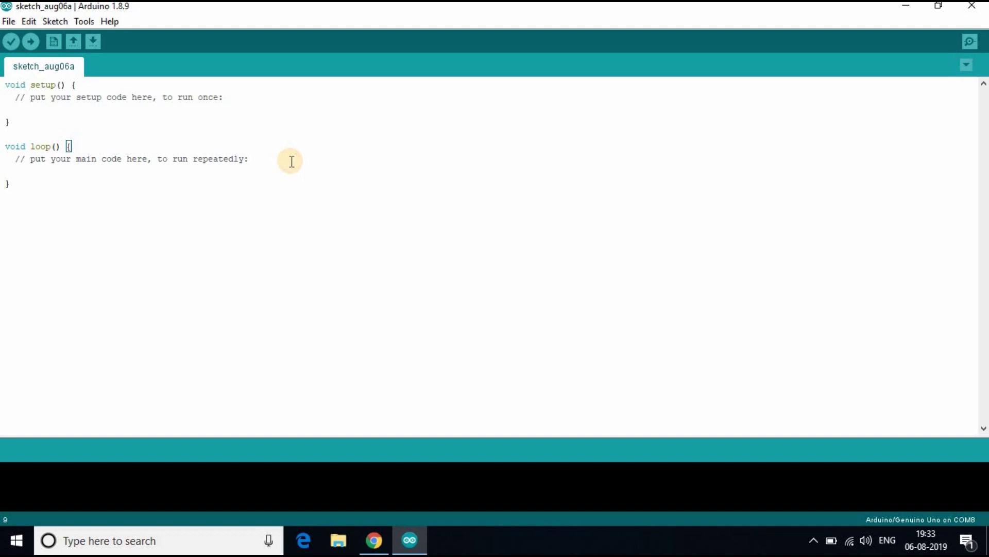
key(Return)
right_click(29, 184)
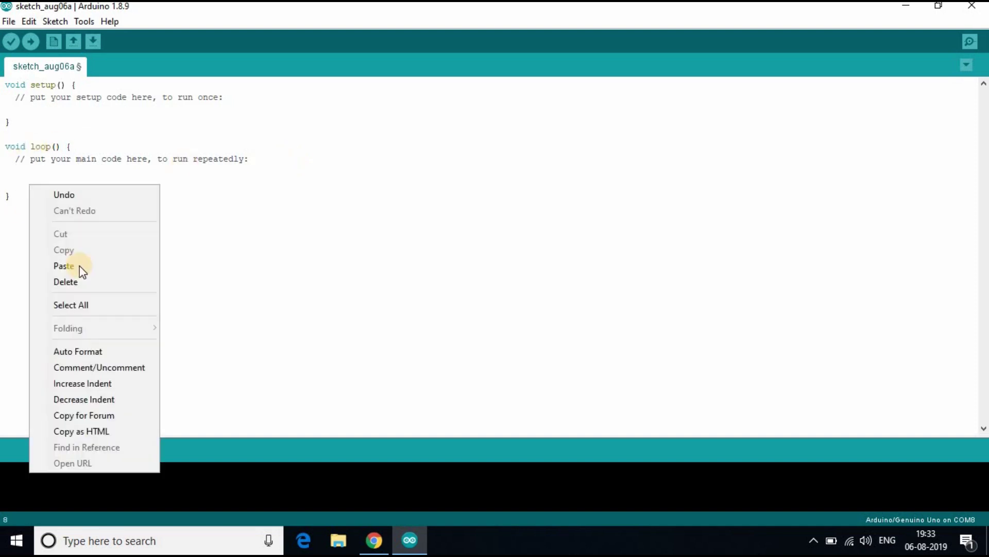
click(88, 271)
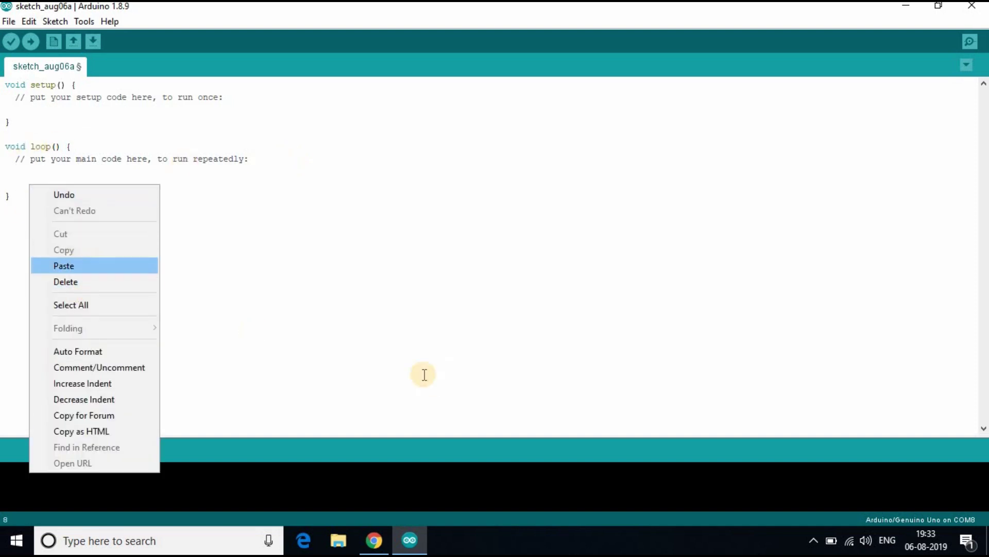
- Copy pinMode(13, OUTPUT); from Tinkercad and paste it into setup() in the IDE
click(378, 539)
triple_click(605, 182)
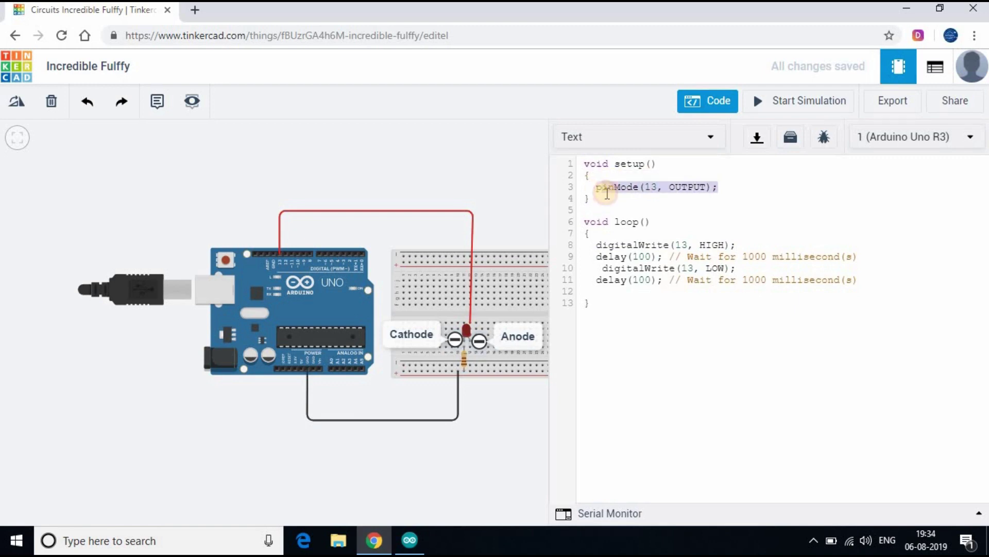
right_click(611, 196)
click(639, 246)
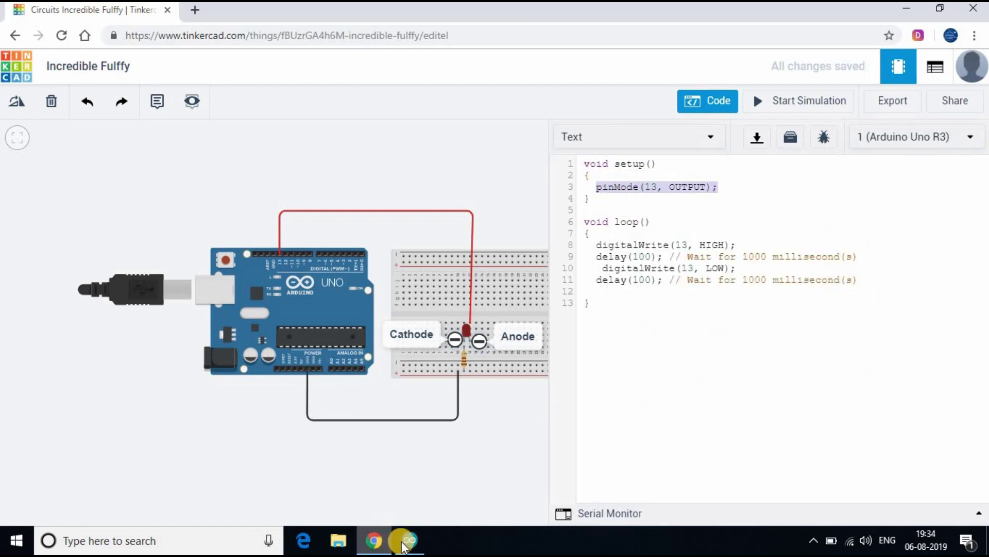
key(alt+Tab)
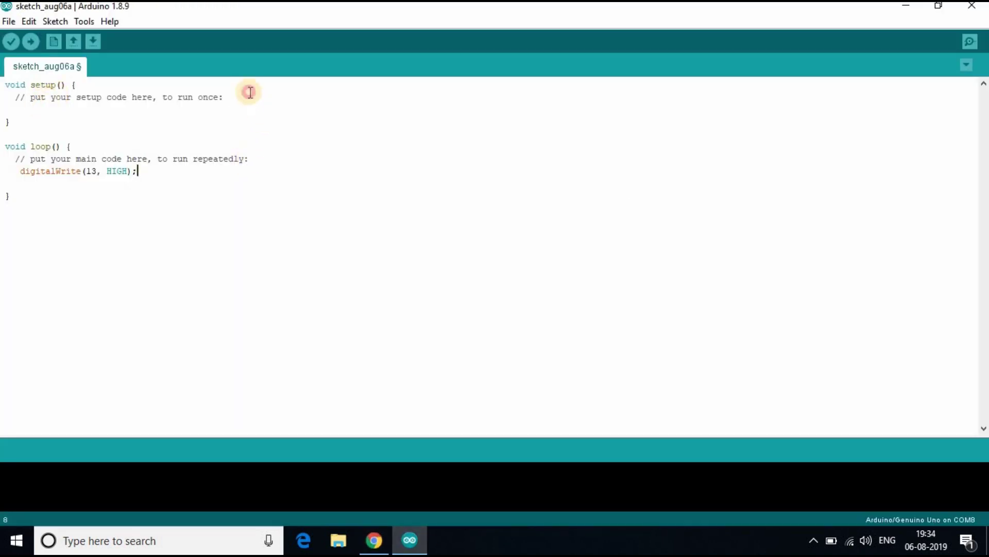
key(Return)
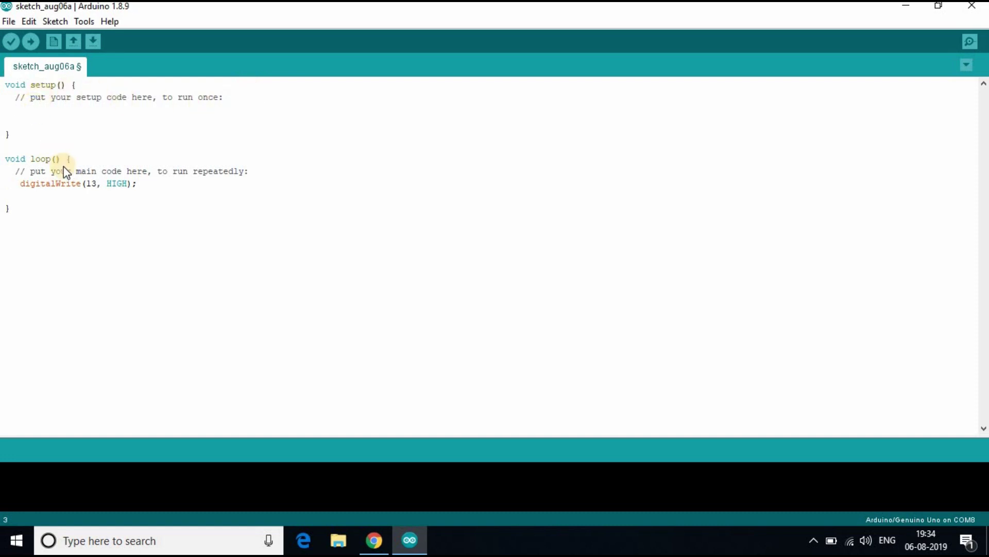
right_click(33, 104)
click(76, 187)
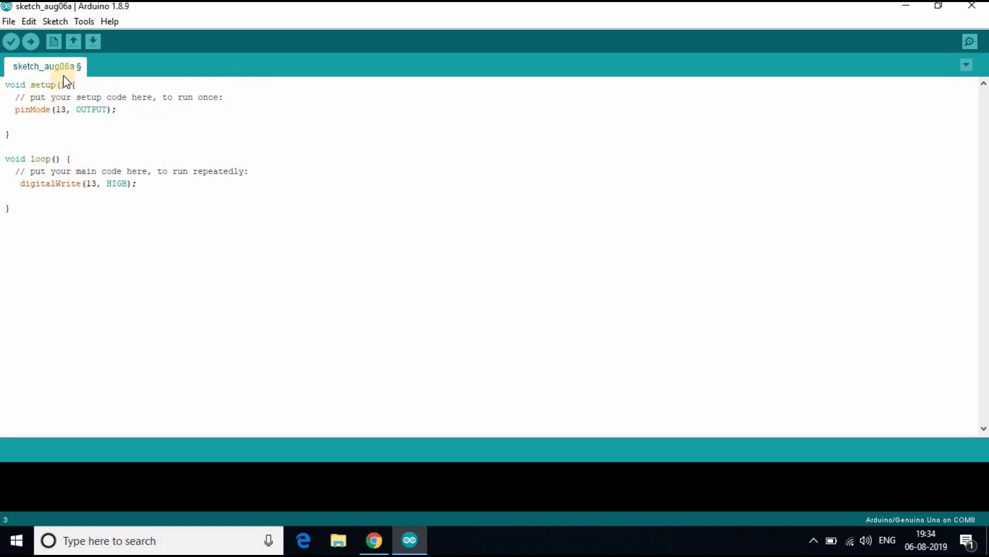
- Upload the sketch to the Uno, saving it under the default name sketch_aug06a
click(32, 42)
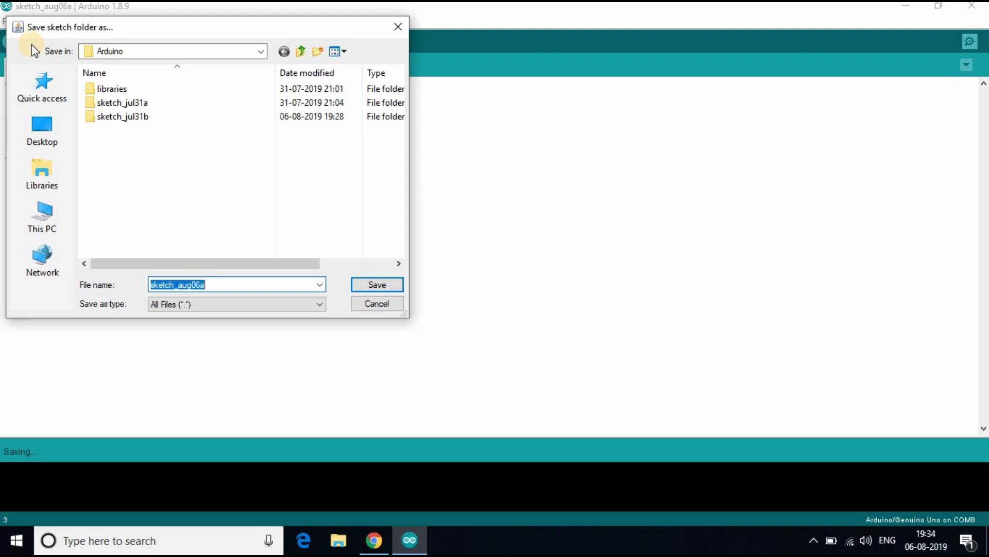
click(373, 283)
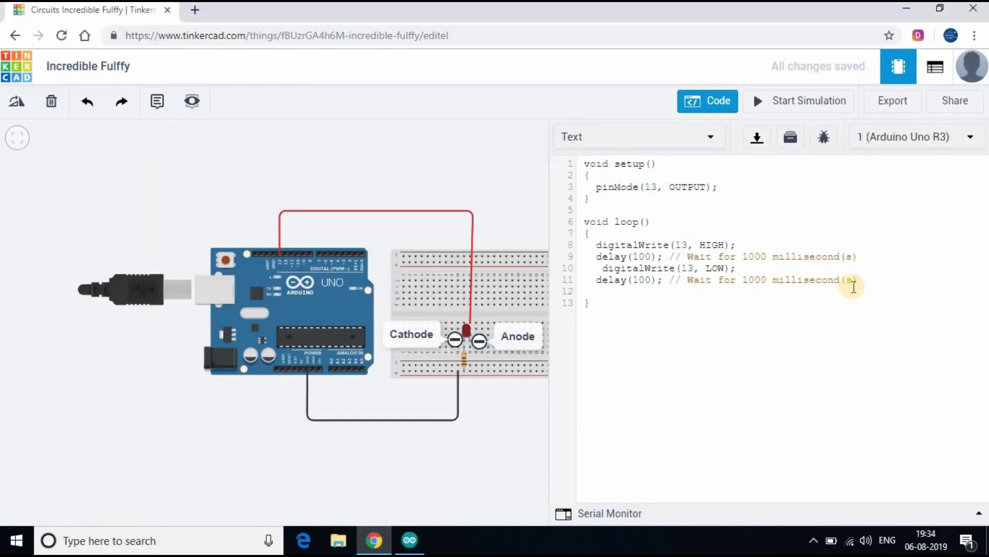
- Replace the loop line with Tinkercad's lines 8–11 (HIGH, delay 100, LOW, delay 100), tidy indentation, and upload
drag(858, 281, 598, 250)
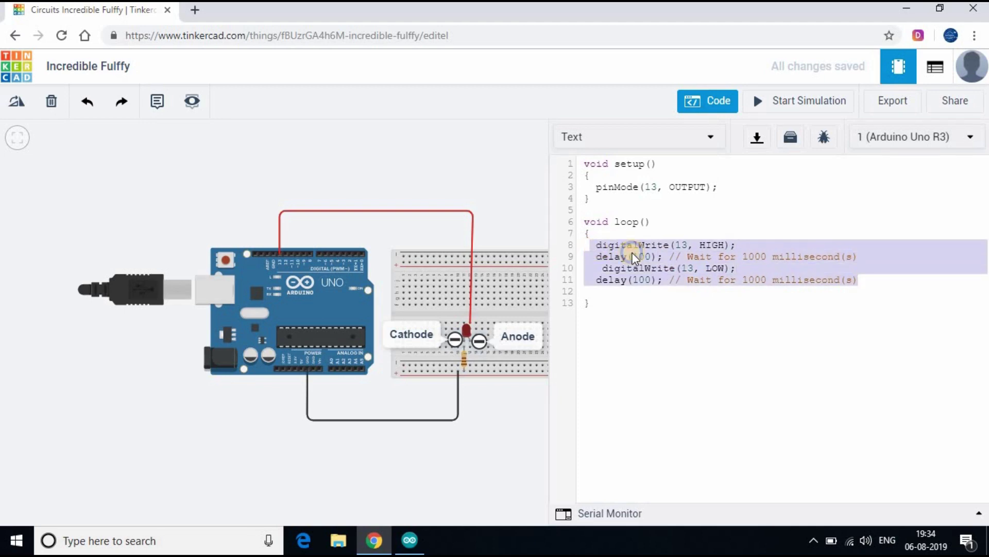
right_click(634, 254)
click(420, 539)
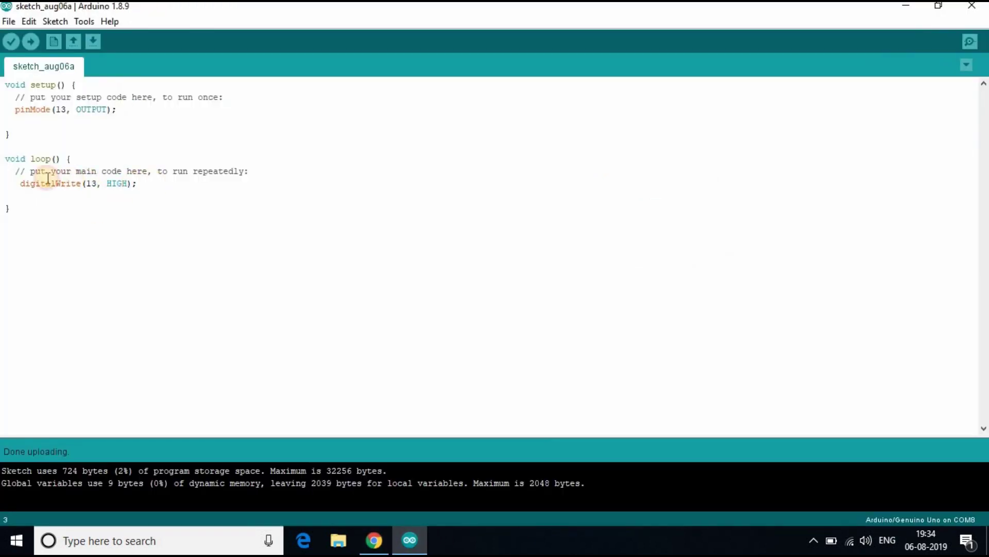
shift+click(20, 185)
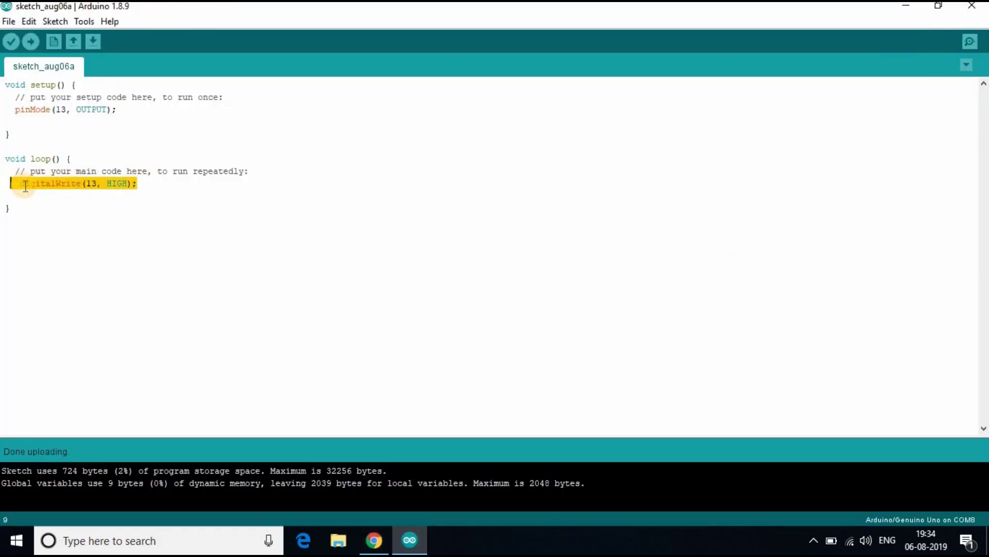
key(ctrl+v)
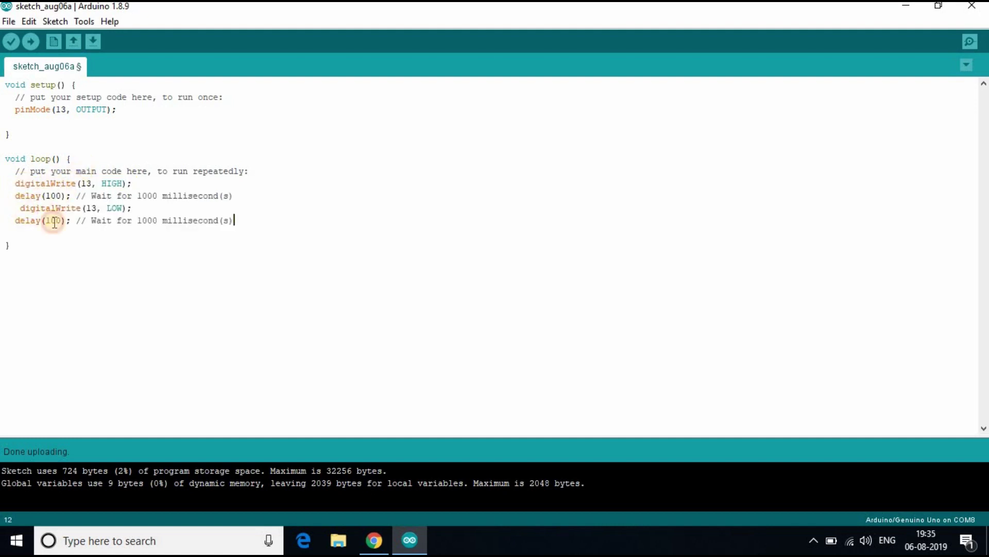
key(Up)
key(Home)
key(BackSpace)
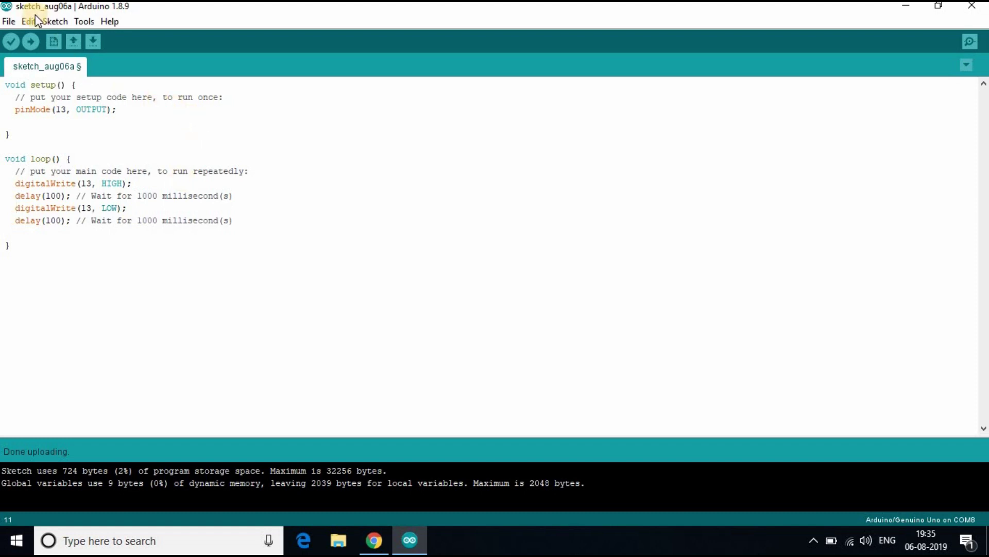
click(30, 43)
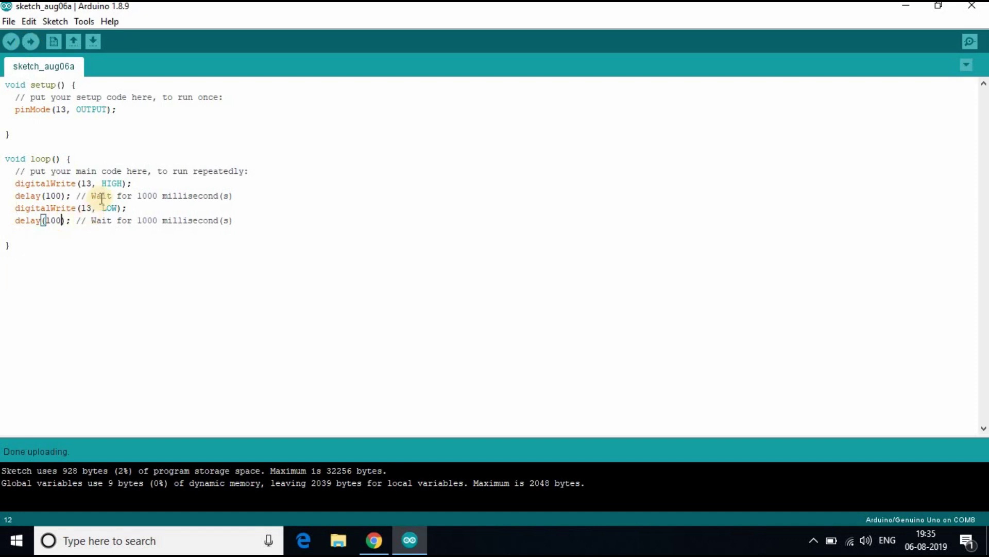
- Change both delay(100) calls to delay(1000) and upload the revised sketch
text(0)
key(Up)
key(Up)
text(0)
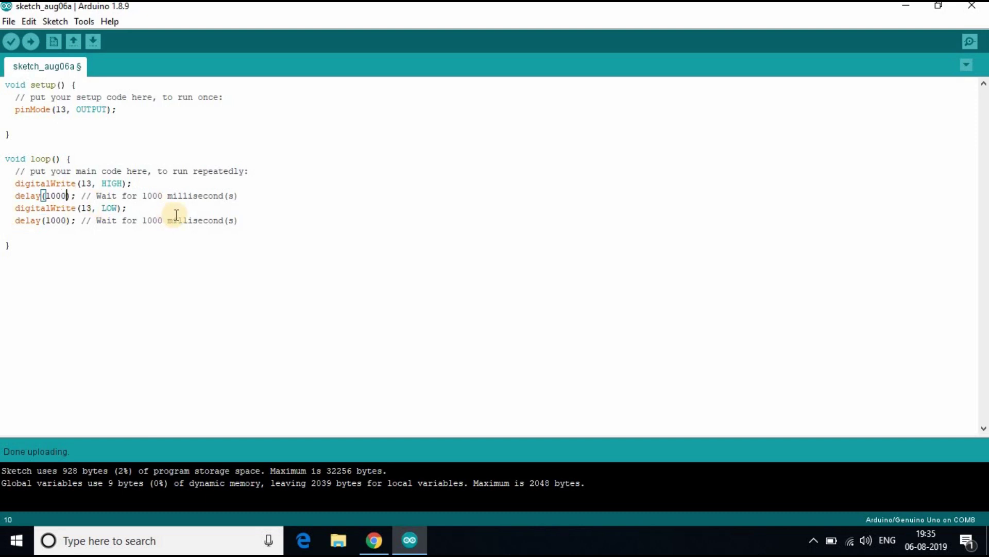
click(36, 41)
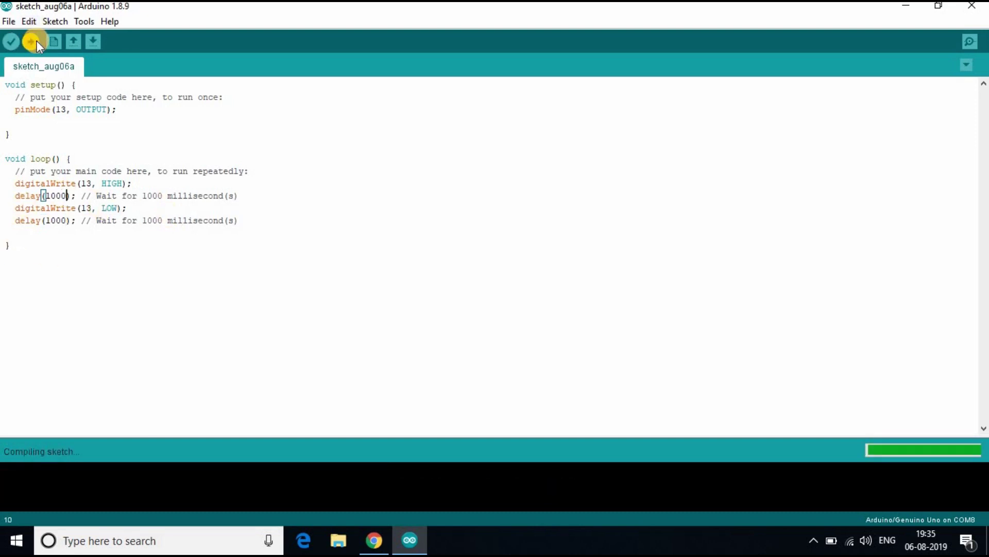